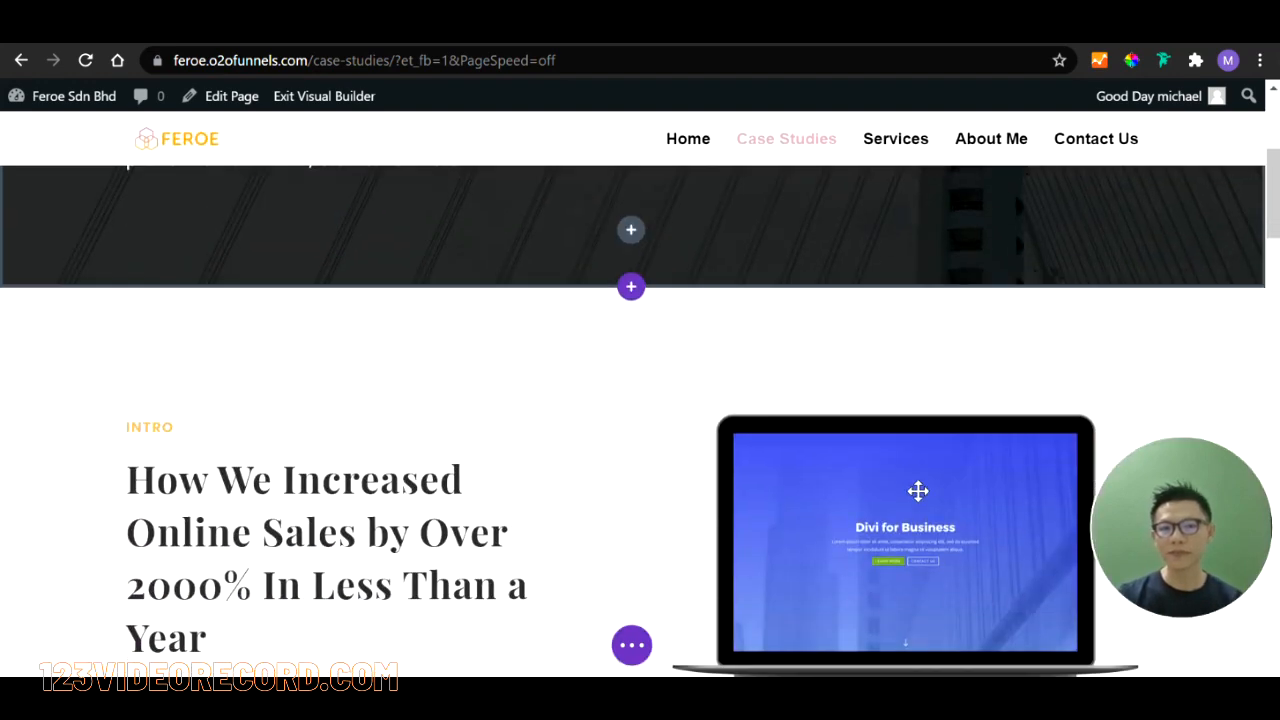
Step: Look through the case studies page, examining the statistics, testimonial and contact sections for a place to add a video
scroll(917, 491, down, 15)
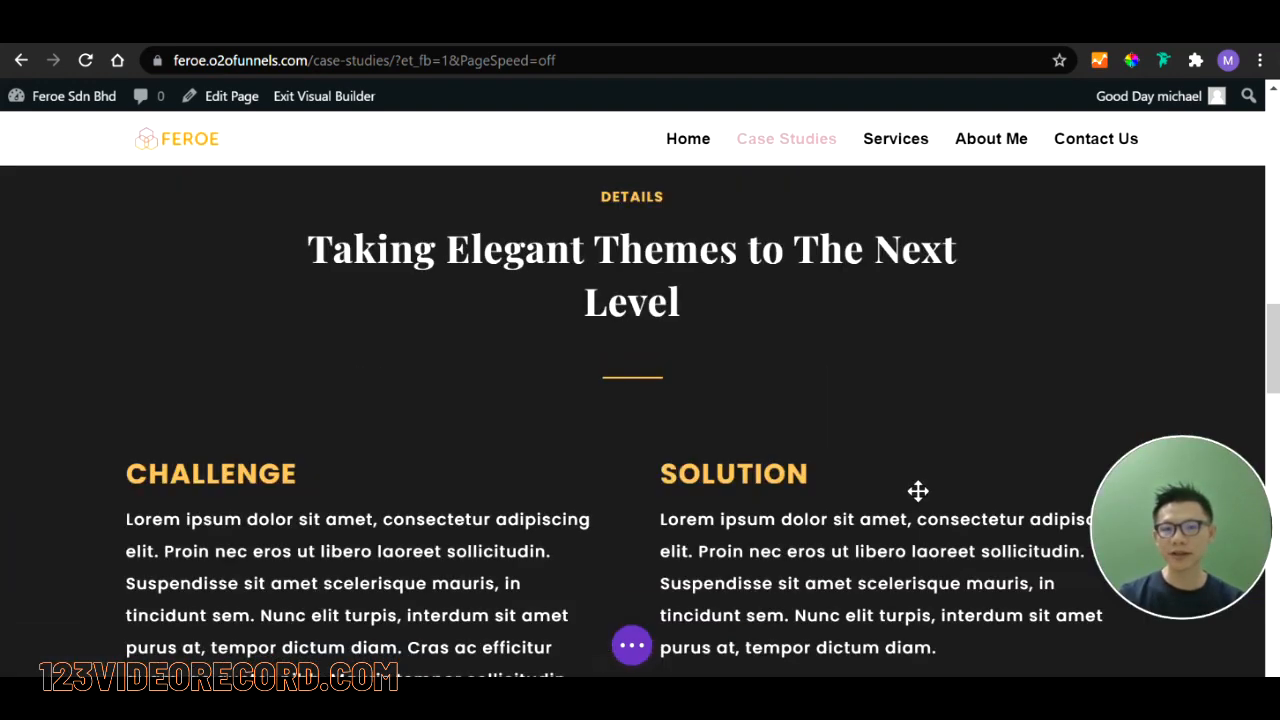
scroll(918, 491, down, 5)
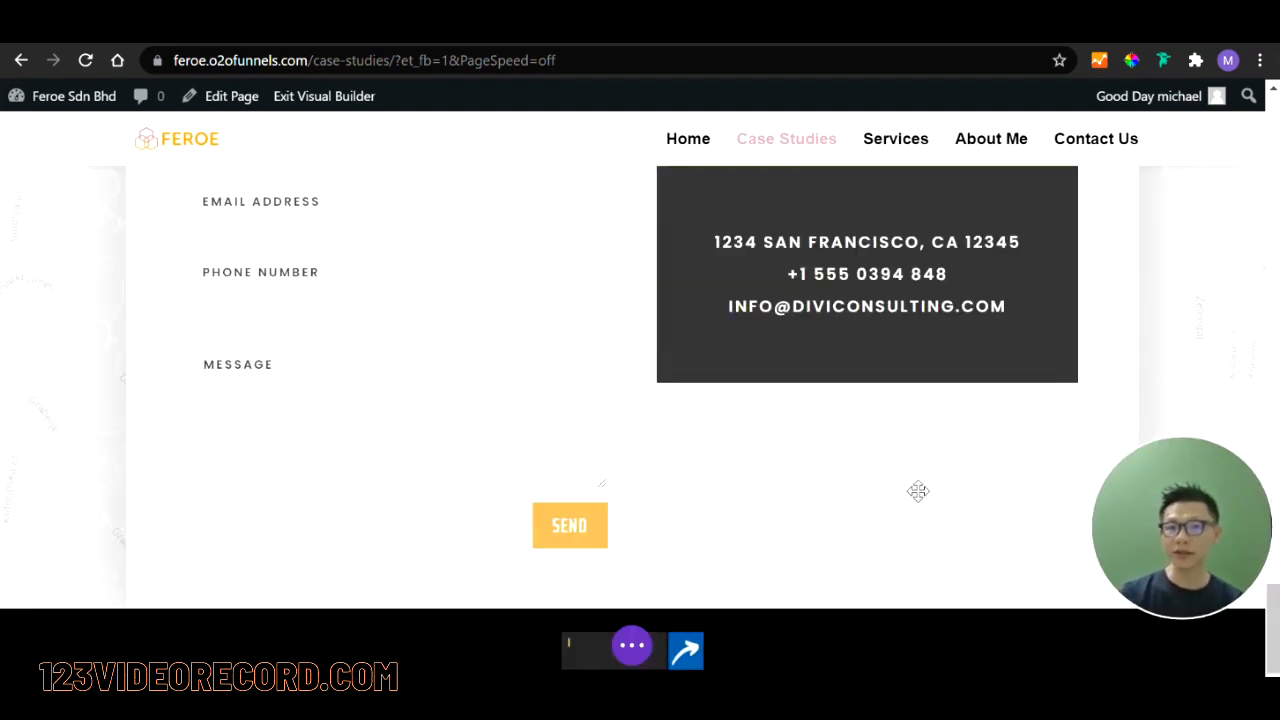
scroll(918, 491, up, 3)
scroll(918, 491, up, 8)
scroll(918, 491, down, 2)
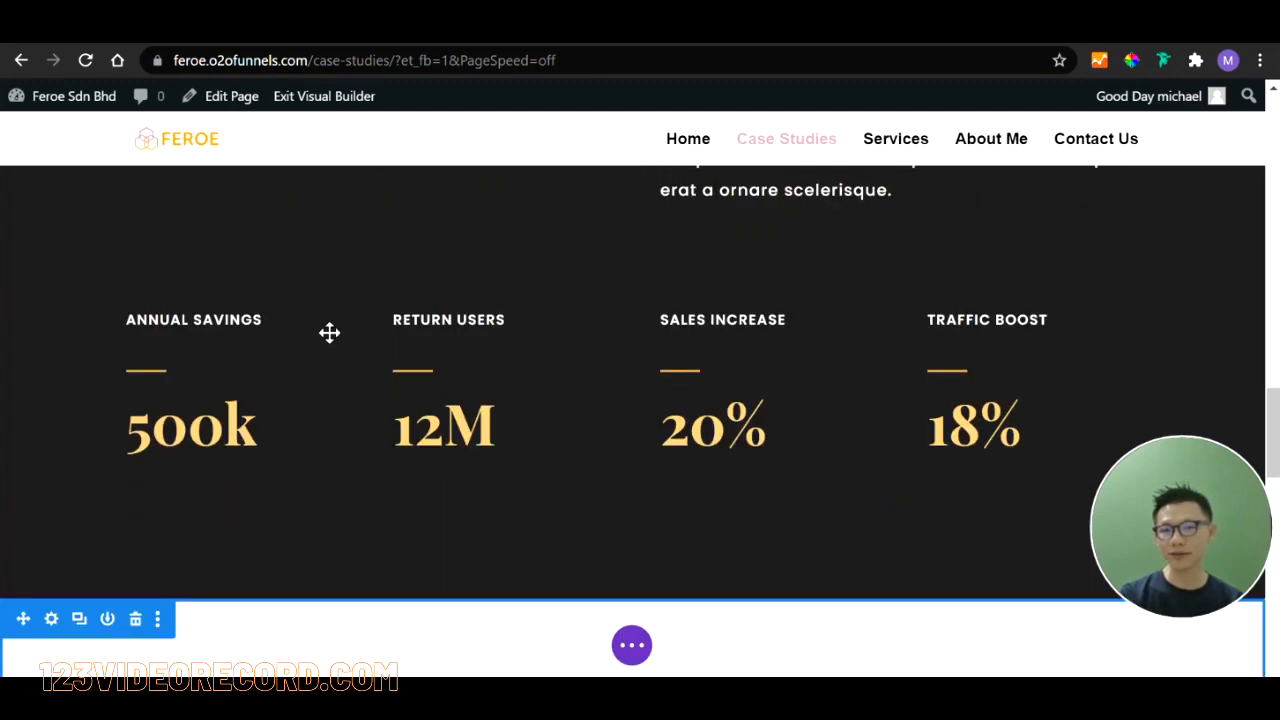
scroll(909, 380, down, 3)
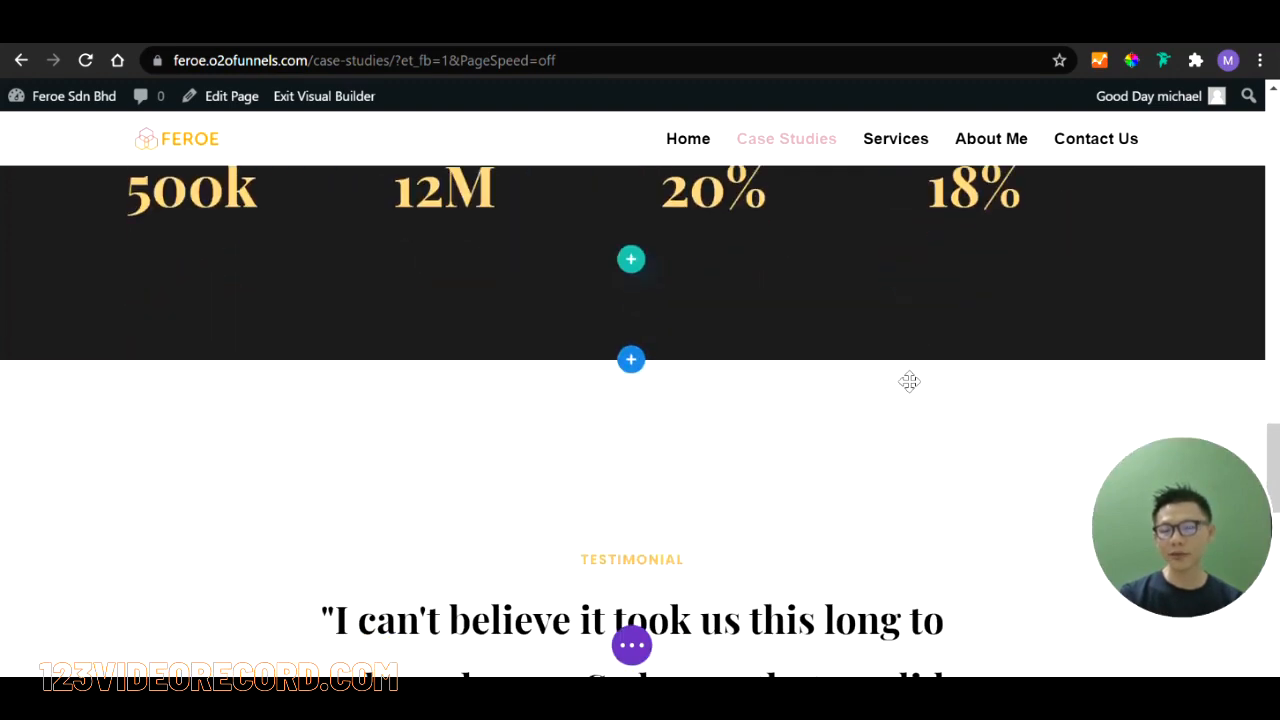
mouse_move(961, 417)
scroll(961, 417, down, 3)
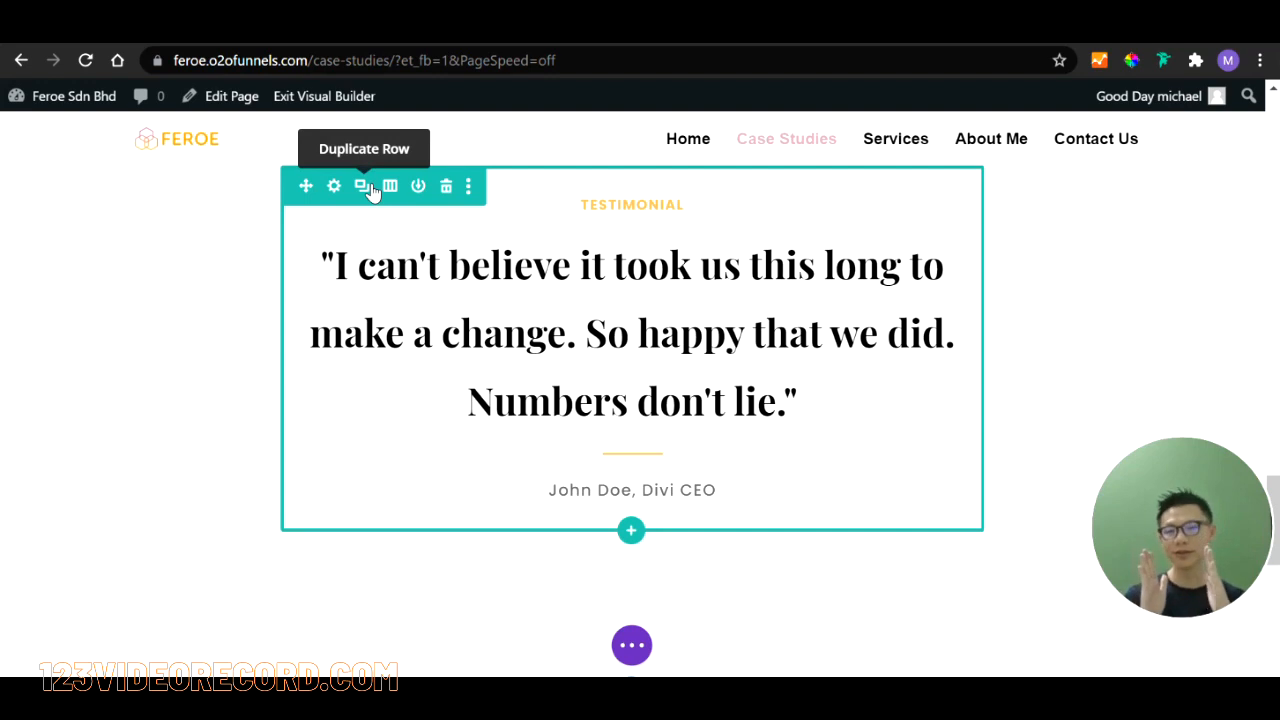
scroll(186, 309, up, 2)
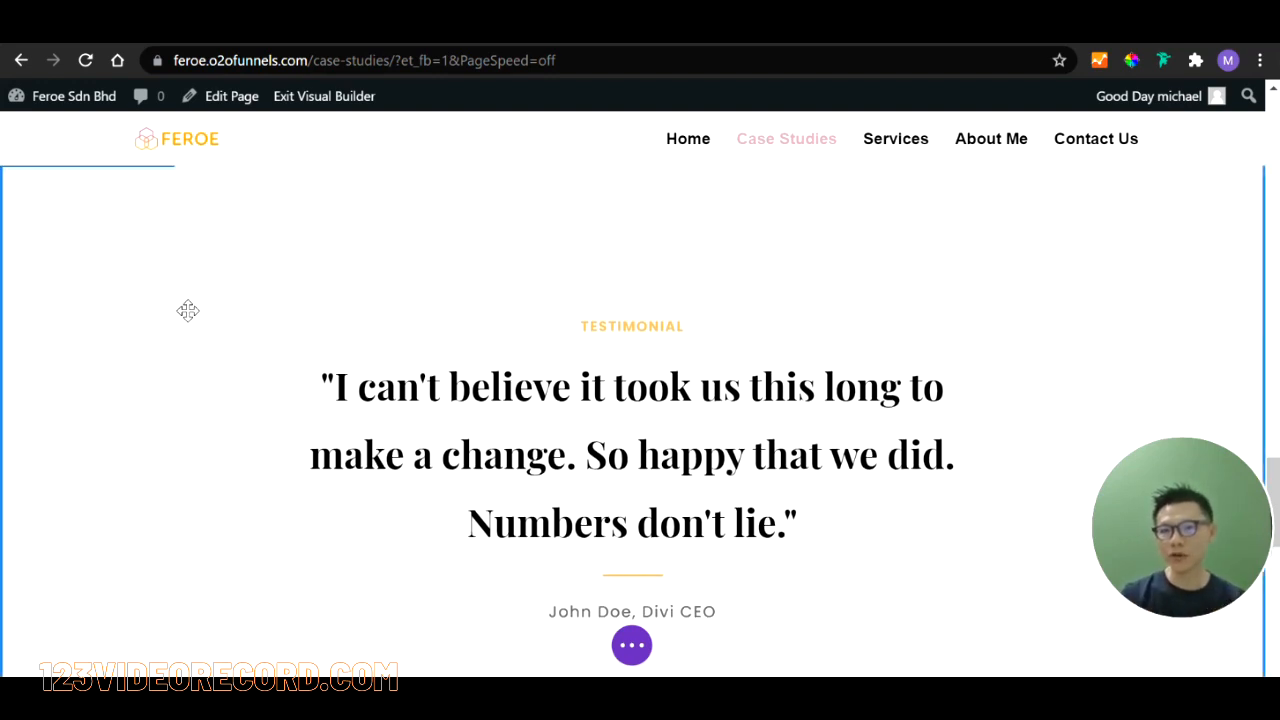
scroll(400, 330, up, 1)
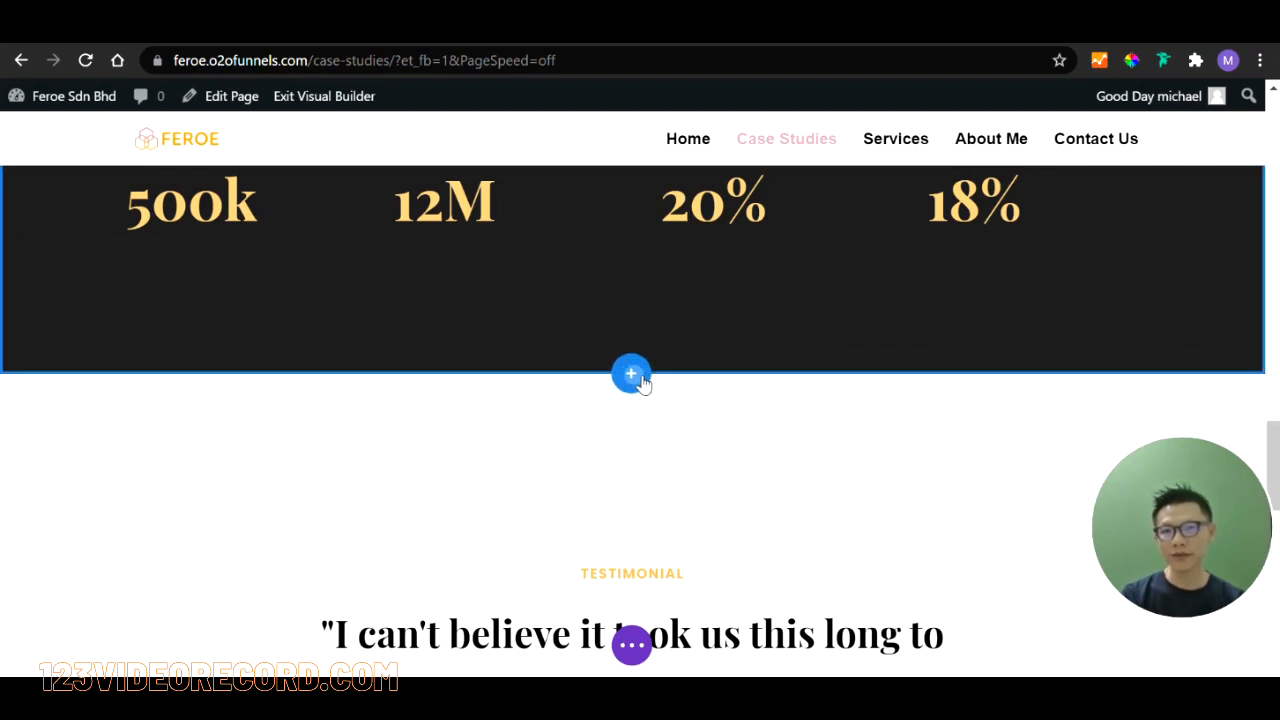
Step: Insert a regular section with an equal two-column row between the statistics section and the testimonial
click(634, 376)
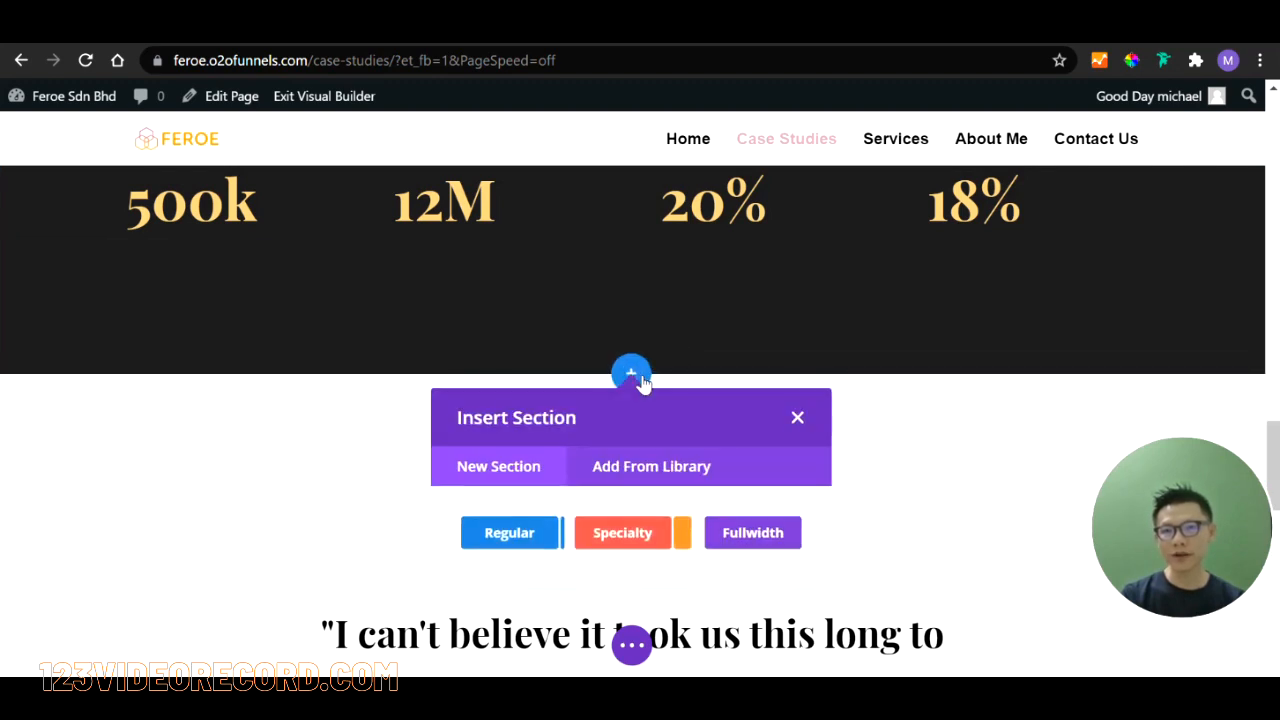
click(510, 533)
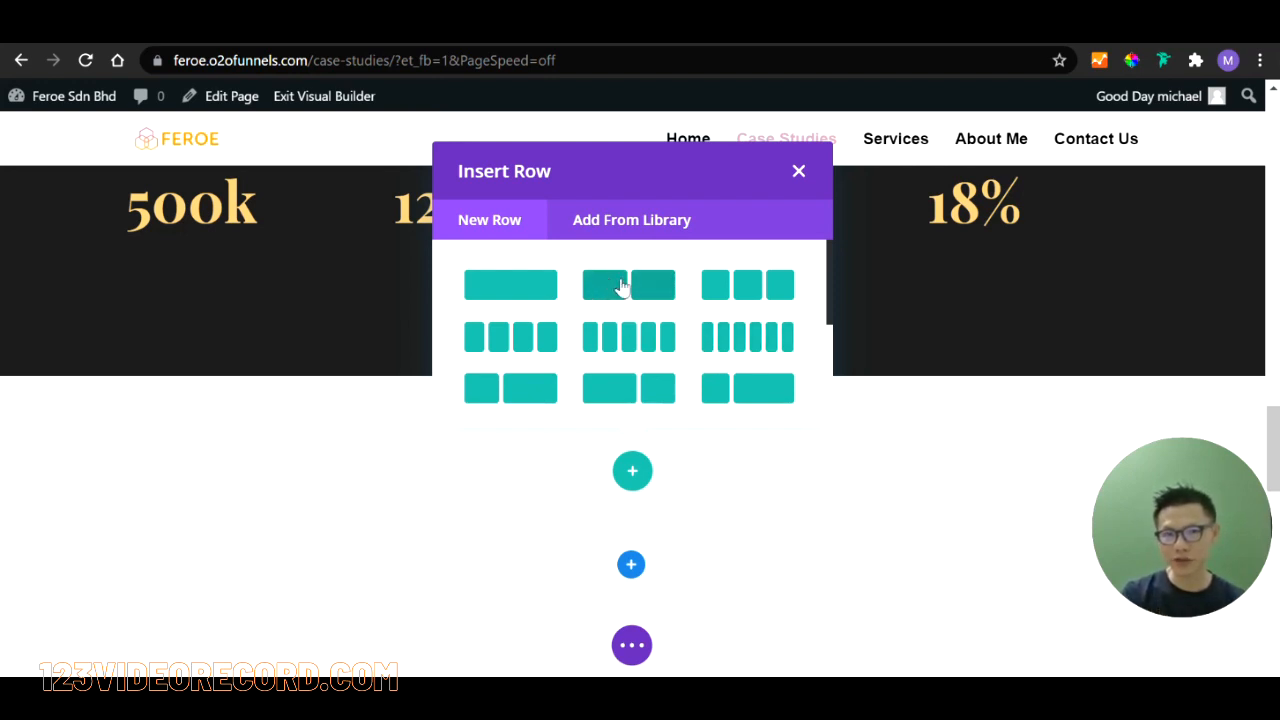
scroll(637, 293, down, 2)
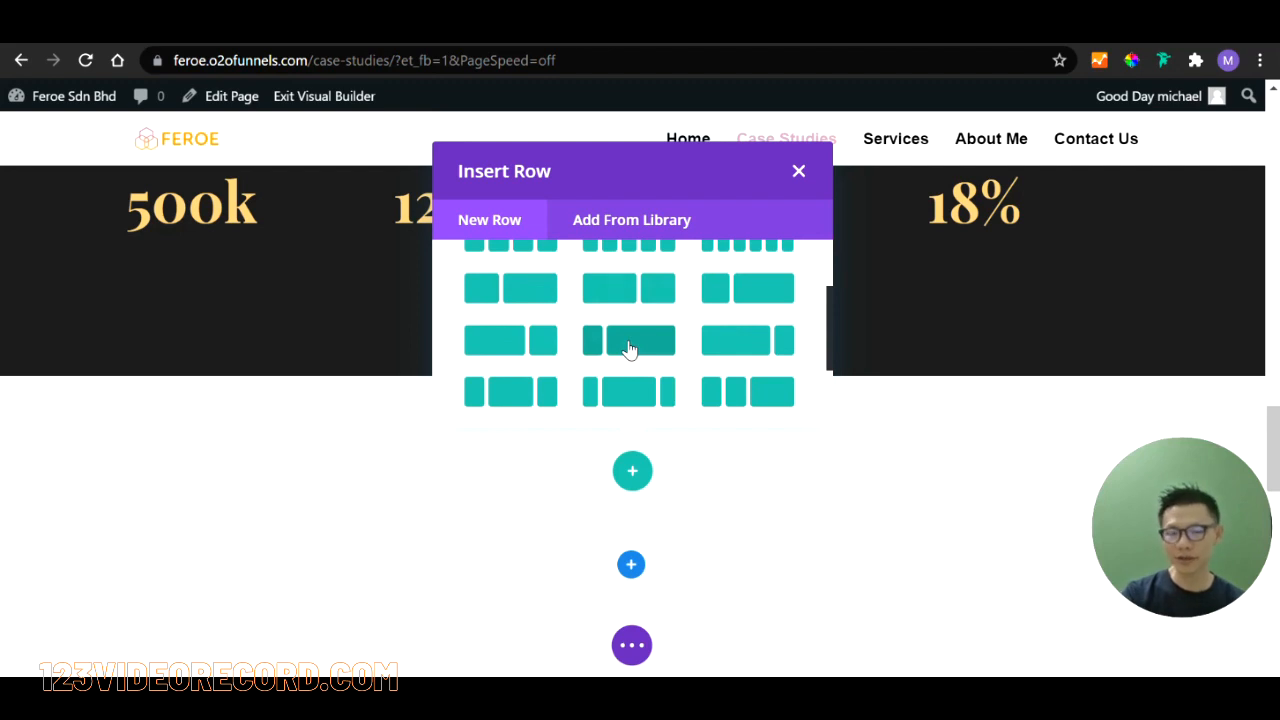
scroll(628, 347, up, 3)
click(653, 299)
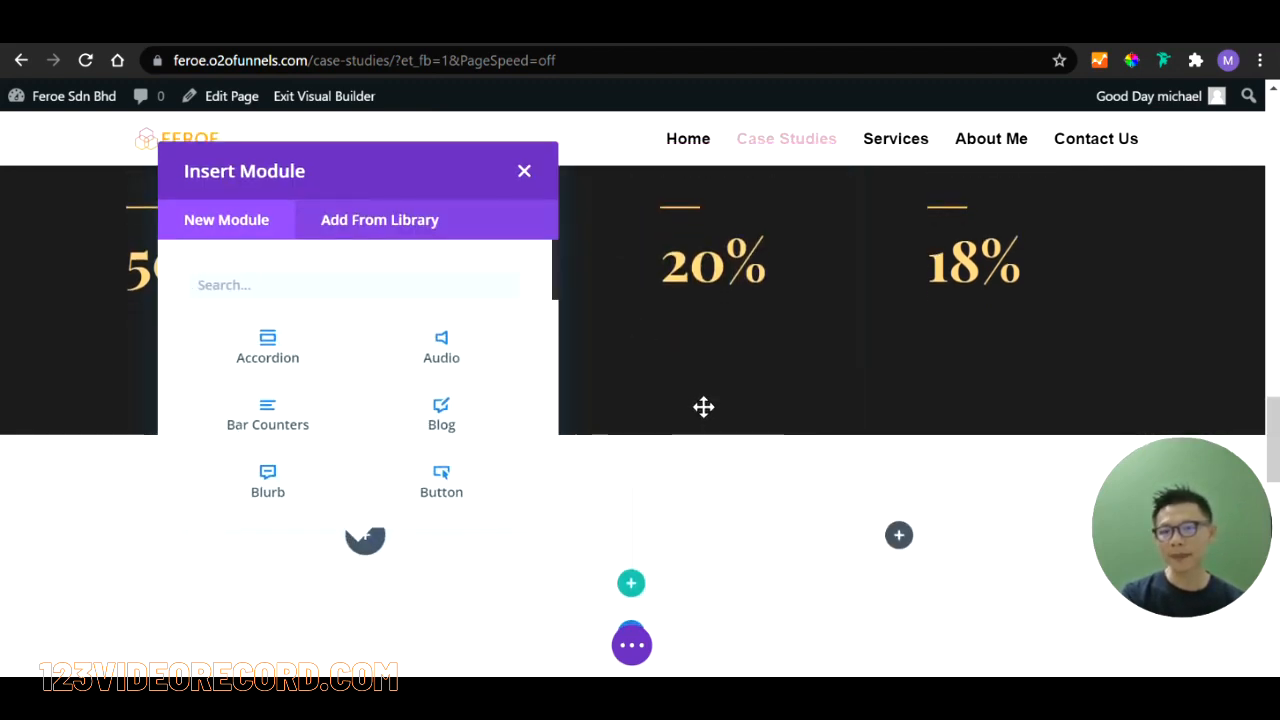
Step: Add a Video module to the first column of the new row
scroll(703, 407, down, 2)
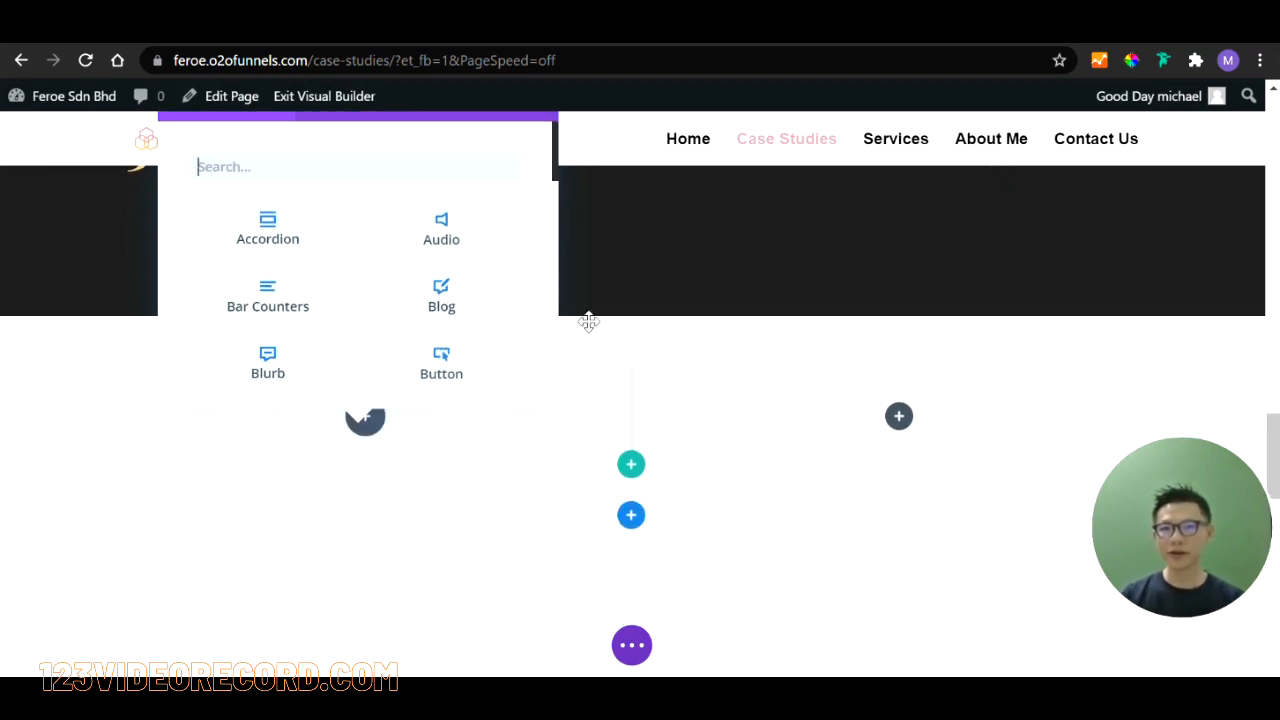
scroll(620, 332, up, 4)
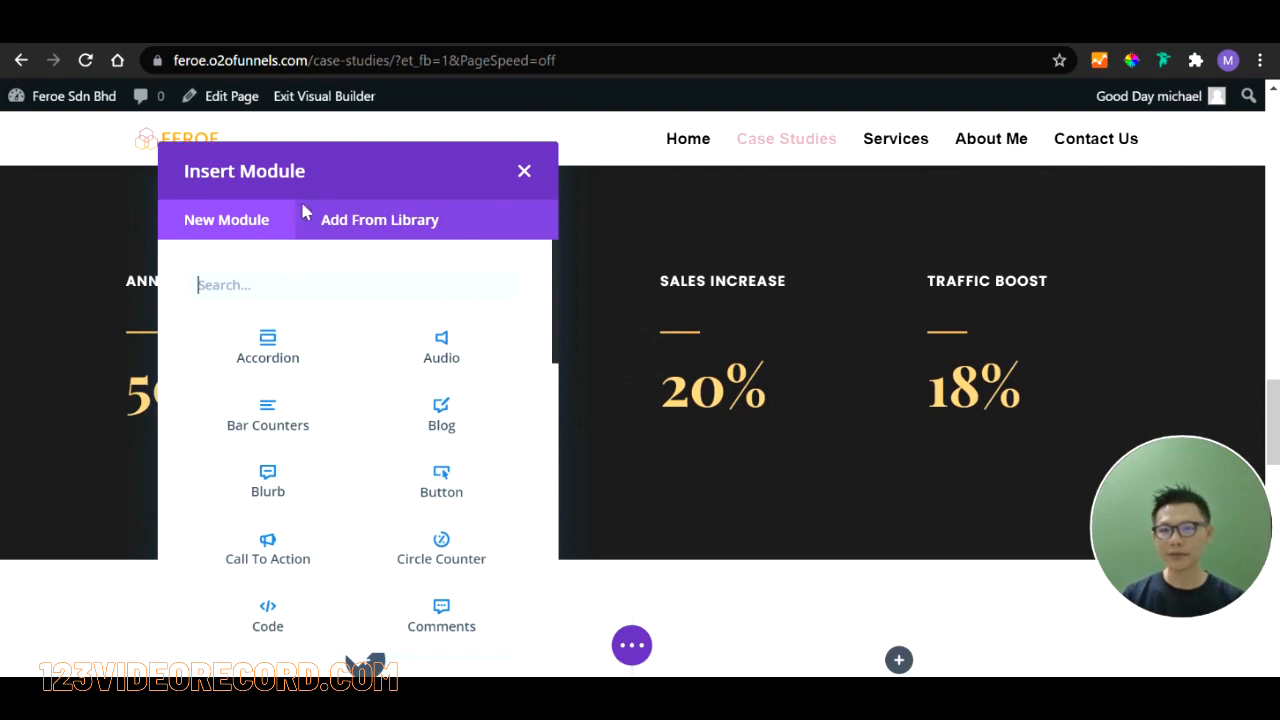
text(ide)
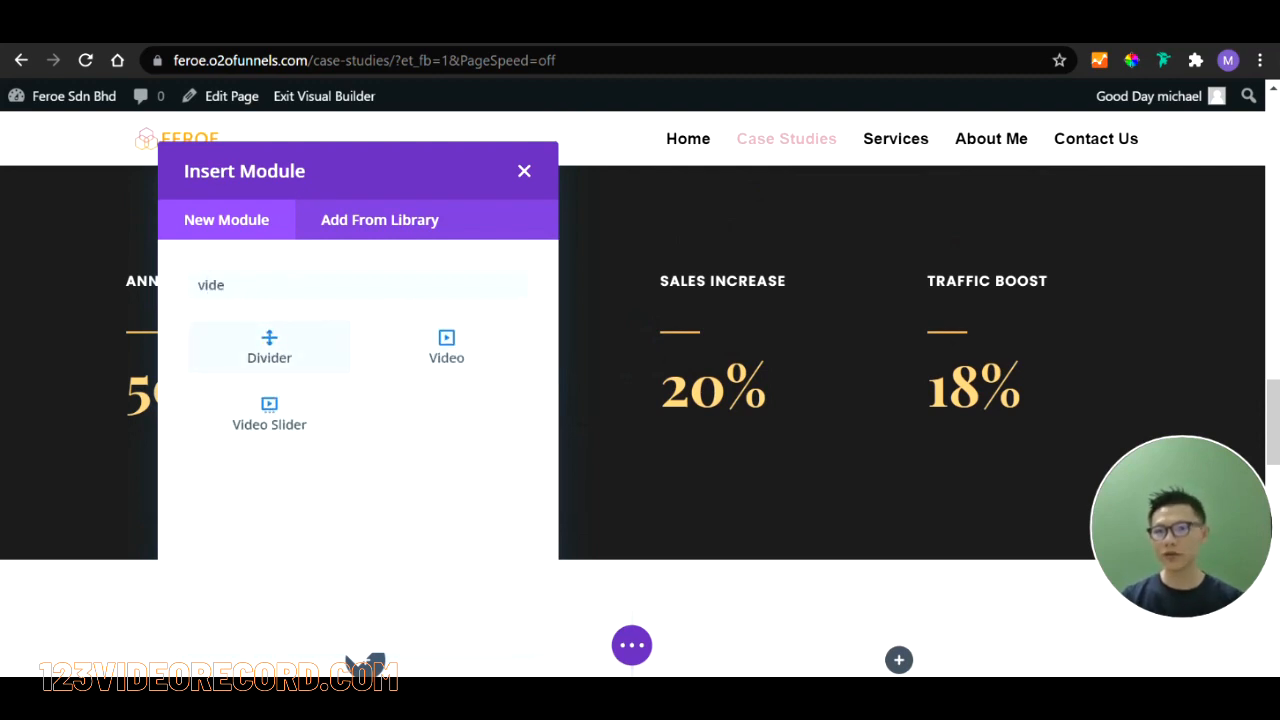
click(451, 354)
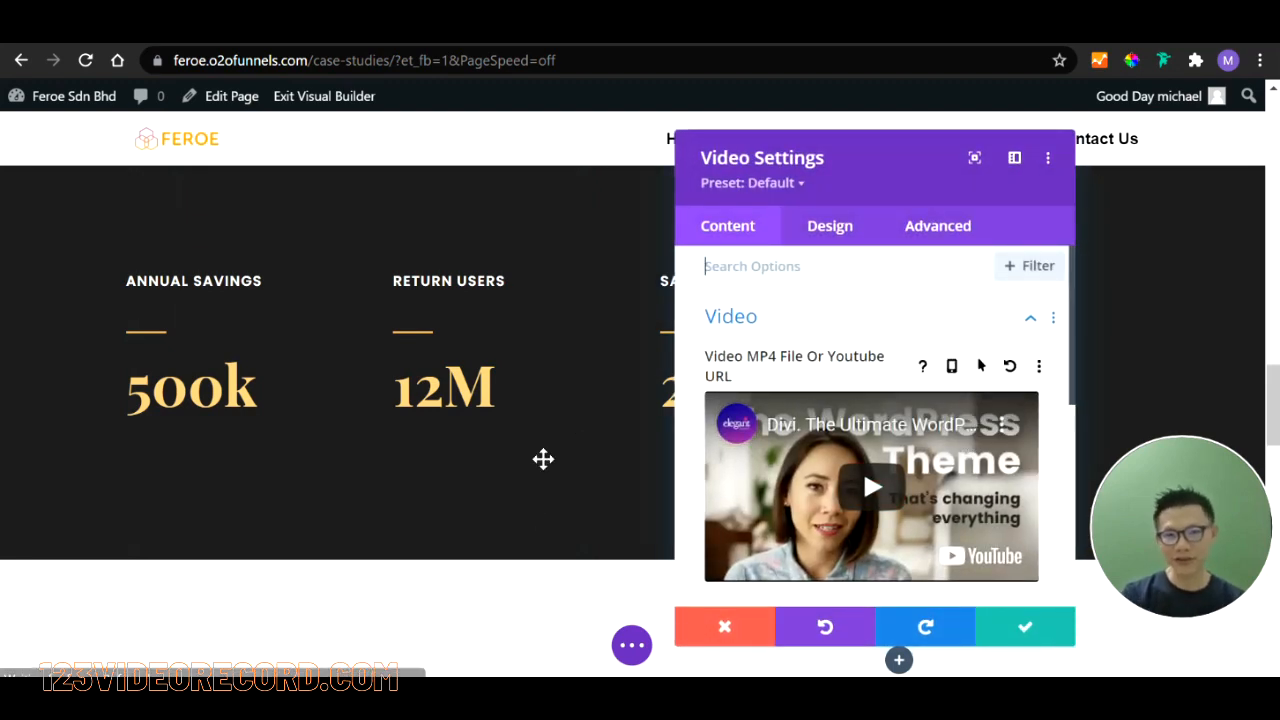
Step: Remove the placeholder video from the Video module and open the chooser for adding another video
scroll(543, 460, down, 2)
scroll(543, 460, down, 4)
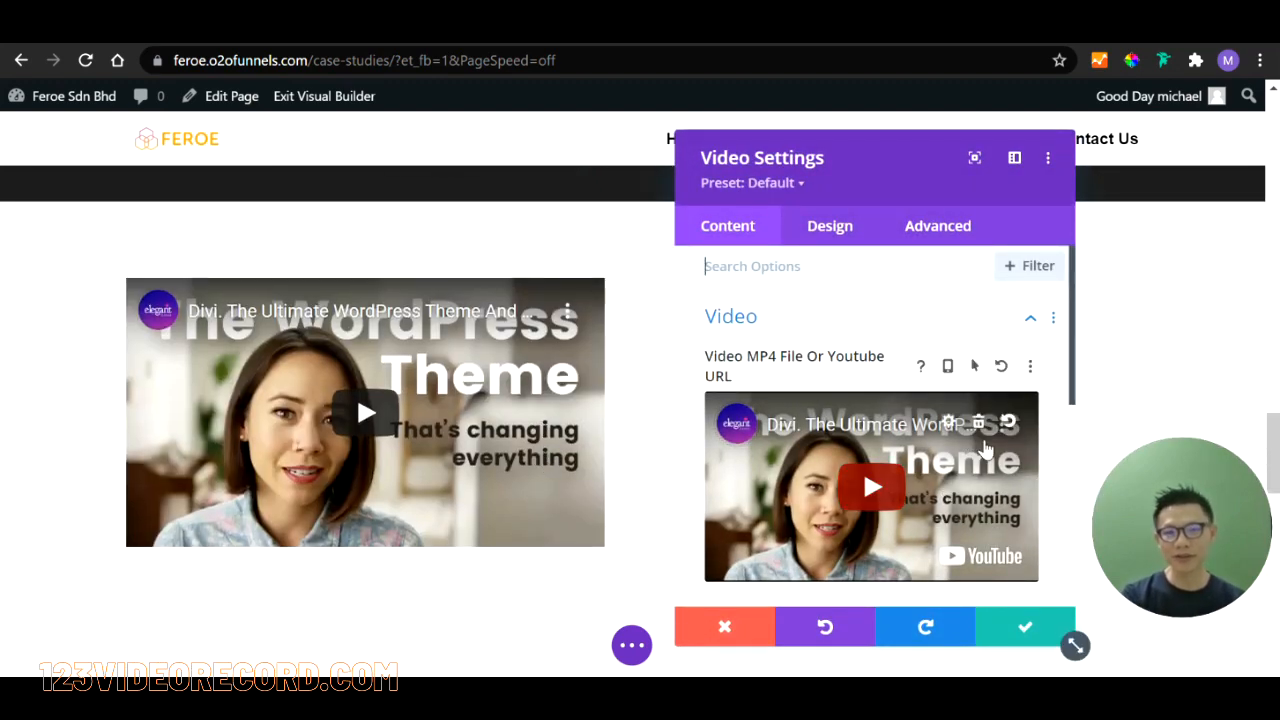
click(985, 425)
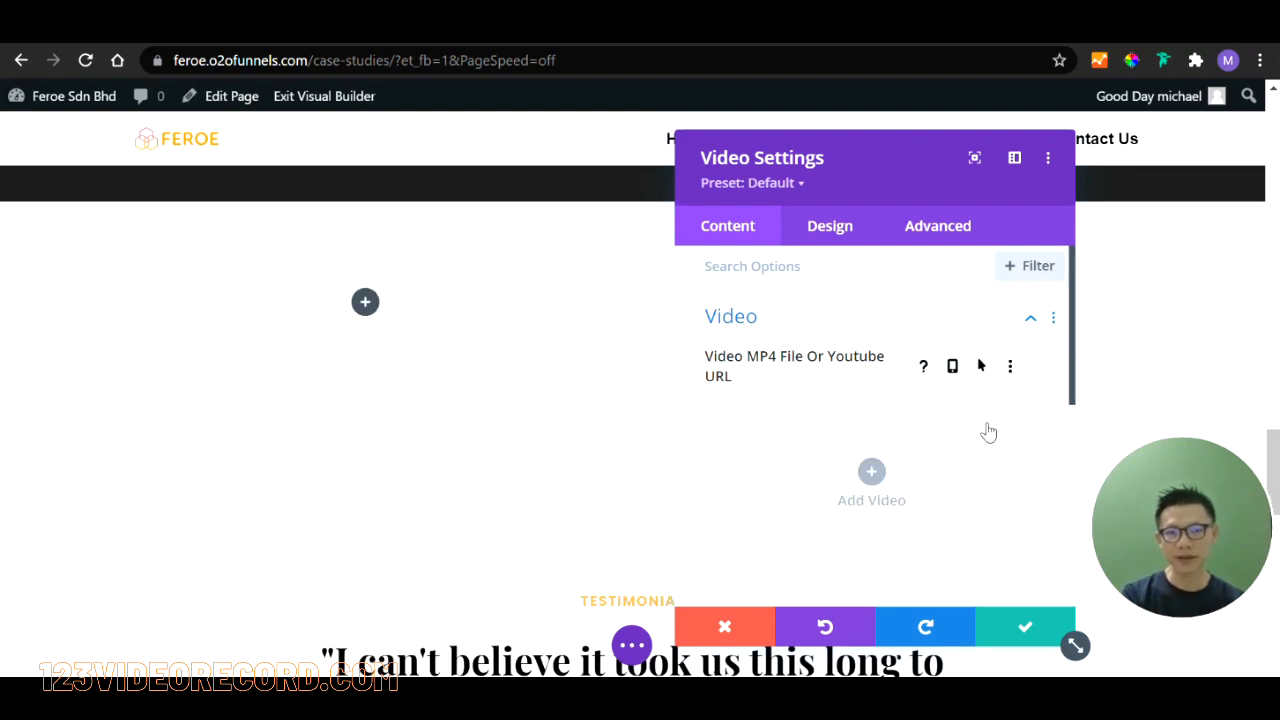
click(871, 471)
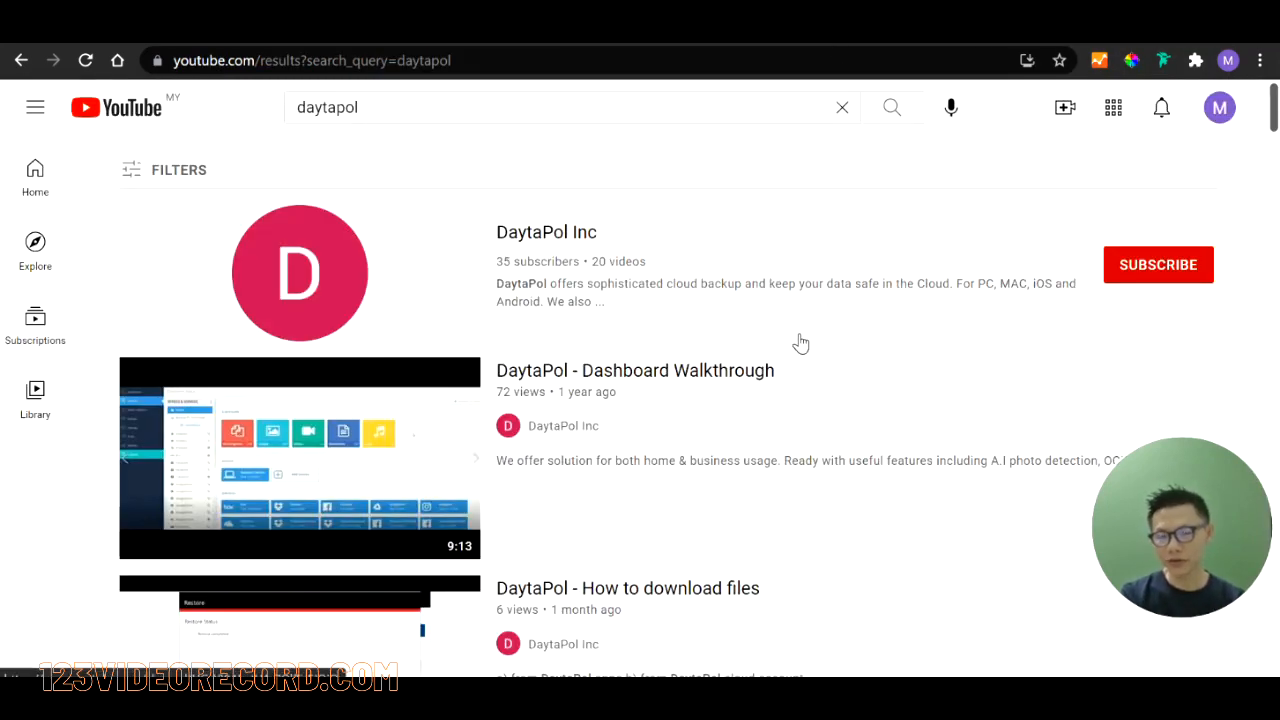
Step: In the YouTube results, copy the link address of "Introducing - DaytaPol Cloud Backup solution" and return to the page builder
scroll(801, 344, down, 5)
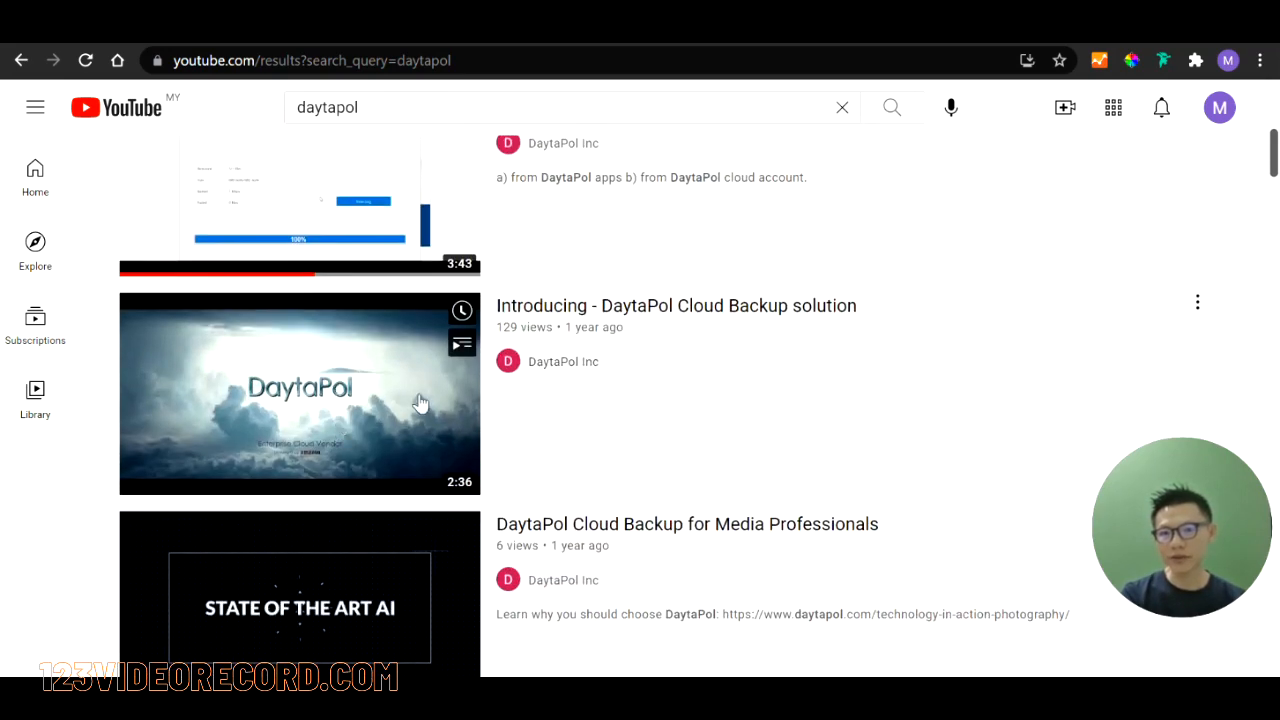
right_click(256, 362)
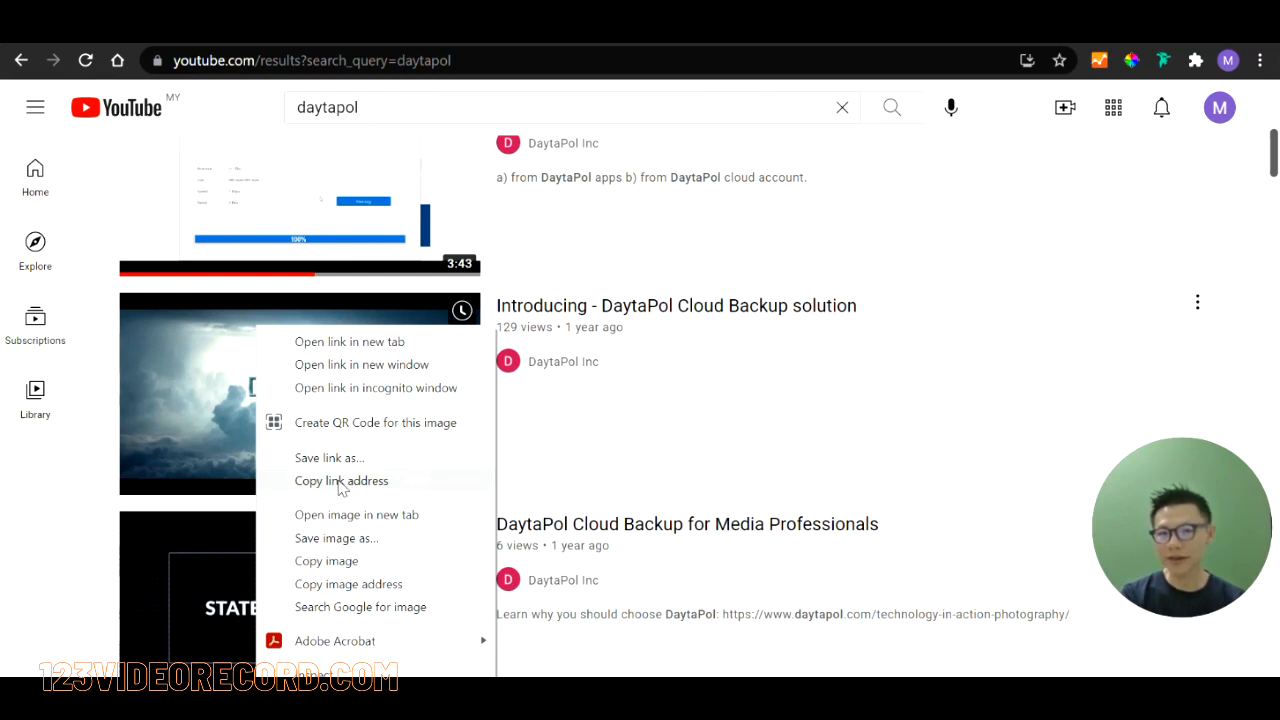
click(379, 484)
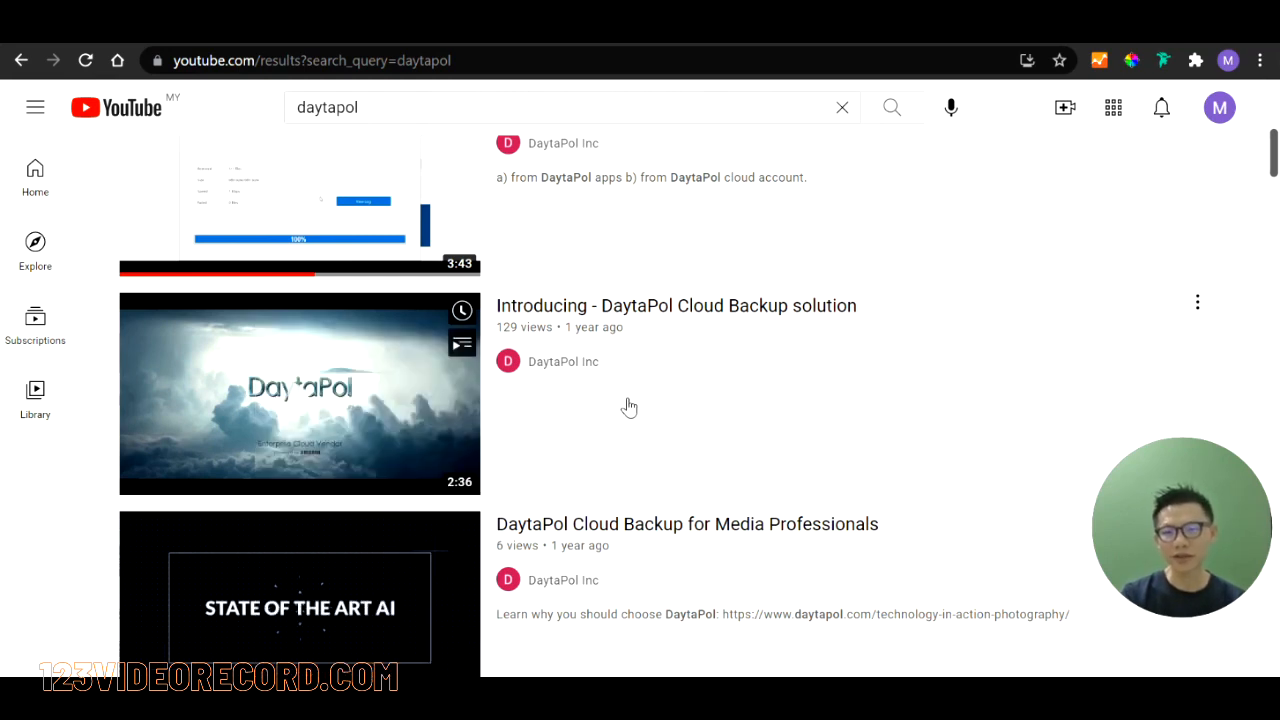
click(952, 32)
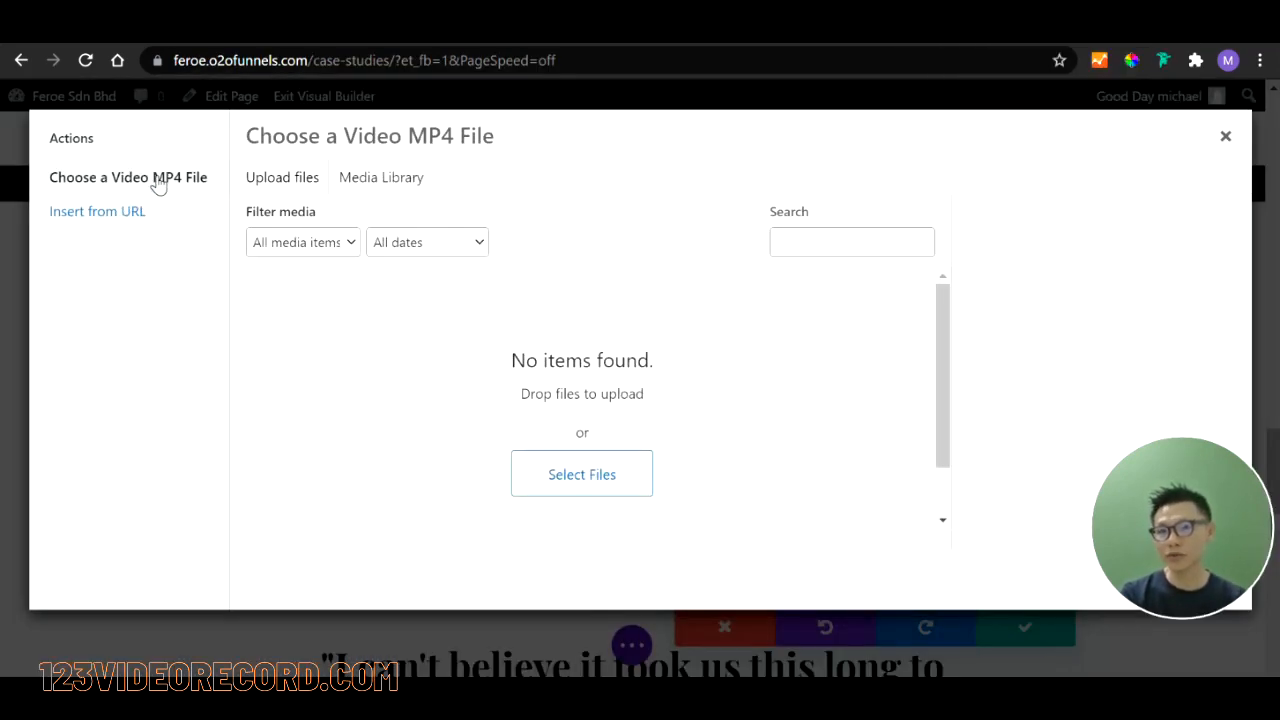
click(309, 179)
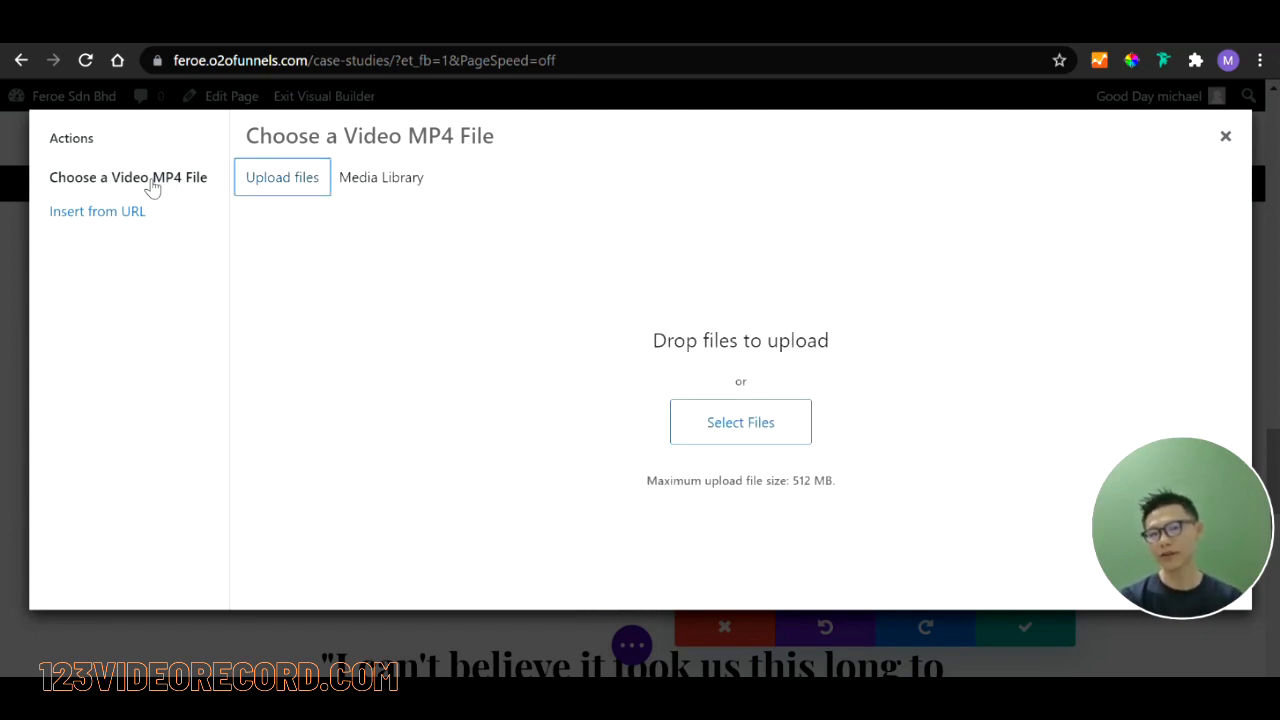
click(120, 215)
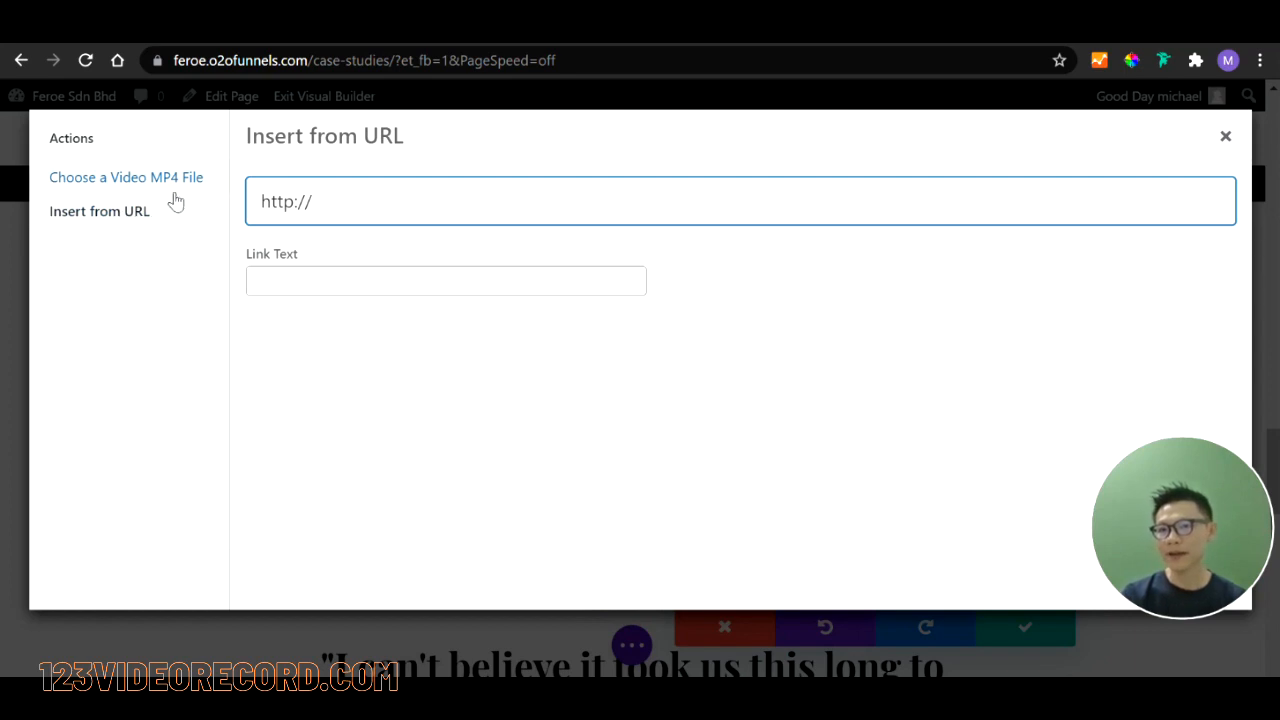
drag(330, 204, 218, 212)
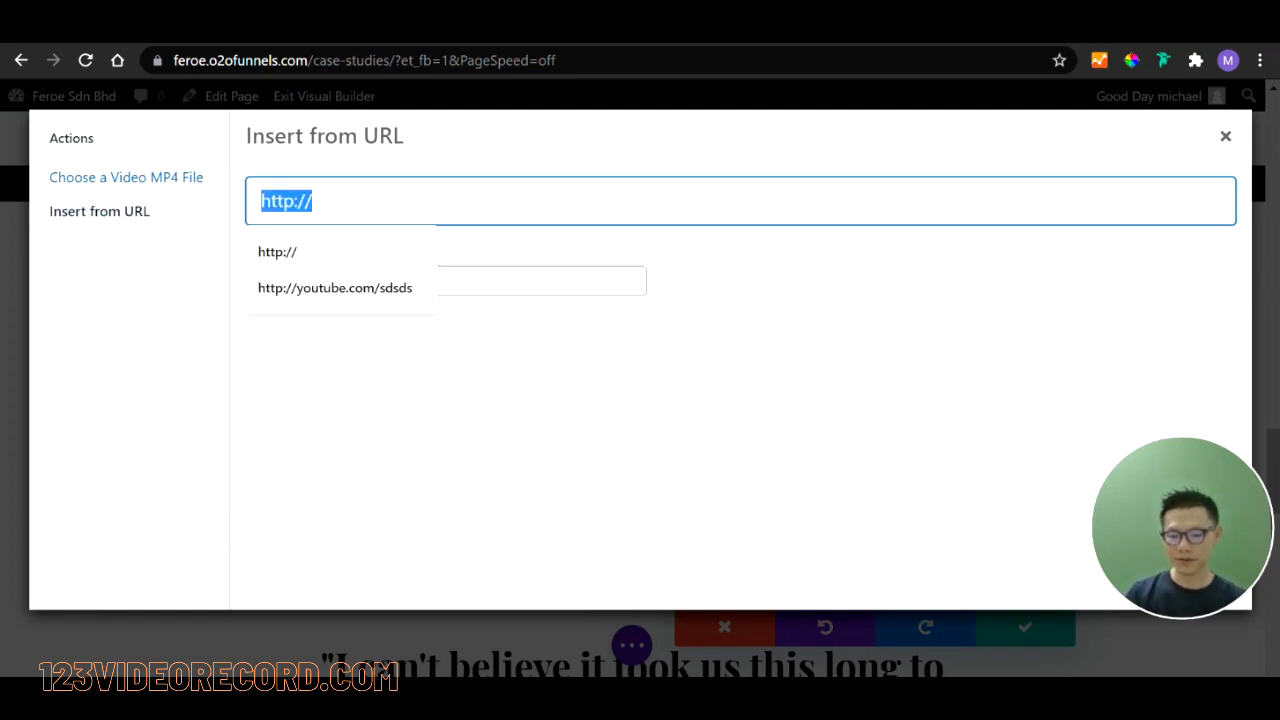
text(https://www.youtube.com/watch?v=WbGtexf8AE4)
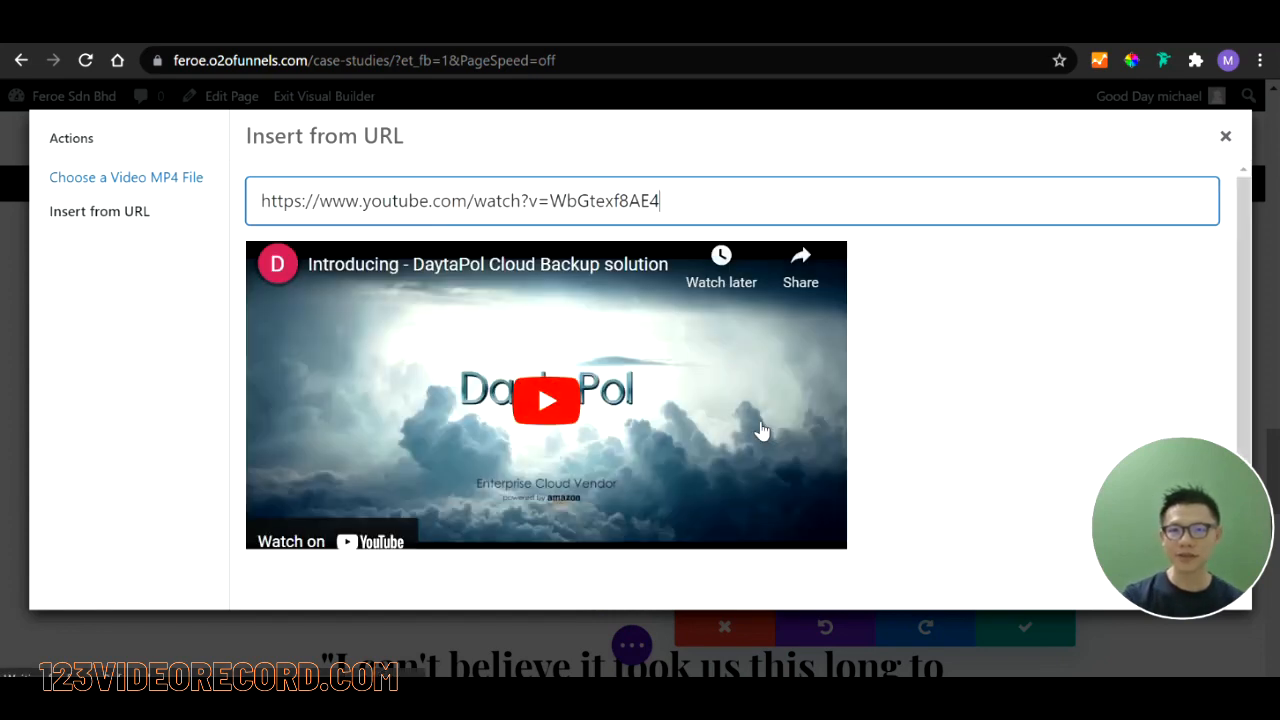
mouse_move(1166, 485)
drag(1166, 485, 1127, 640)
click(1200, 590)
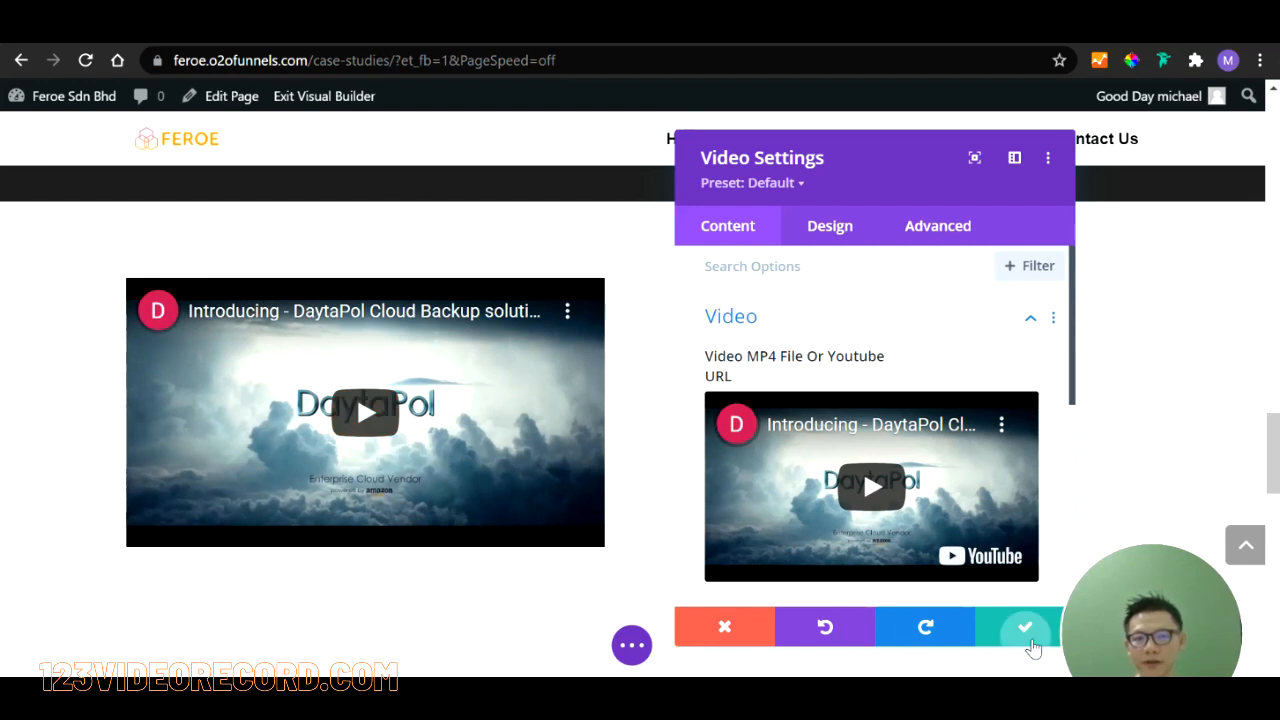
click(1024, 630)
scroll(997, 553, up, 4)
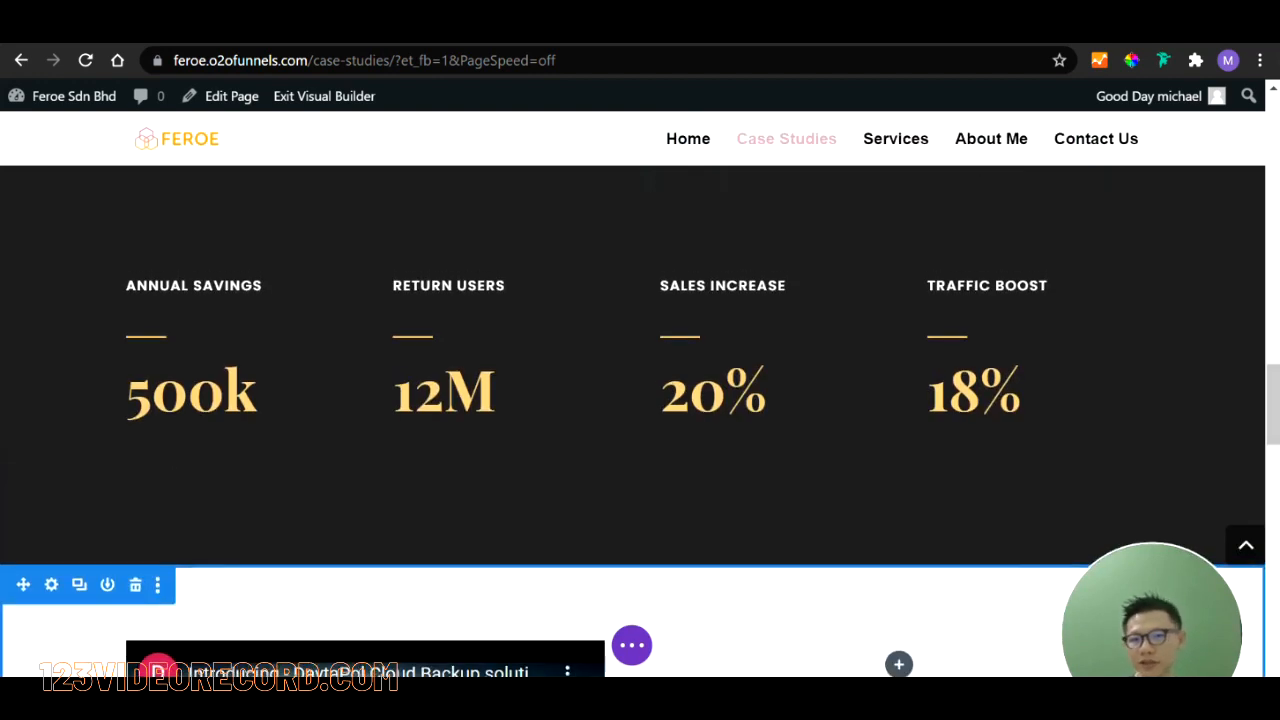
scroll(523, 514, down, 4)
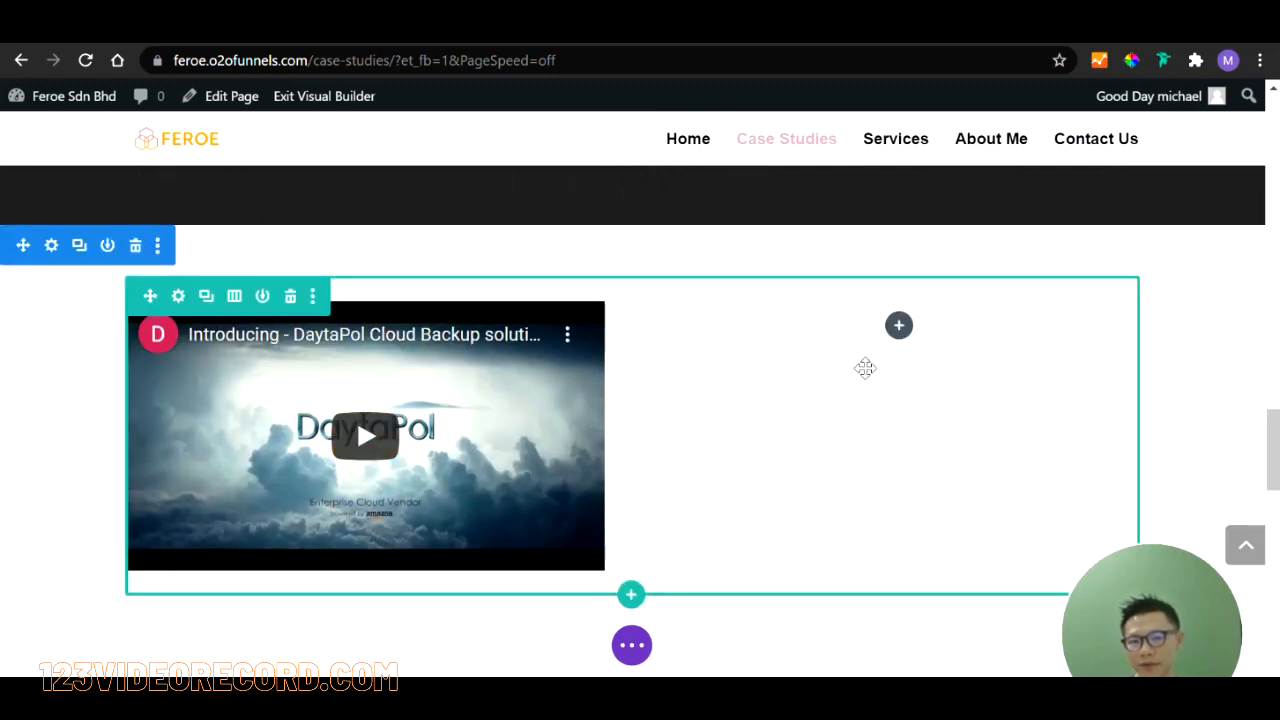
scroll(947, 413, down, 2)
scroll(1163, 413, down, 10)
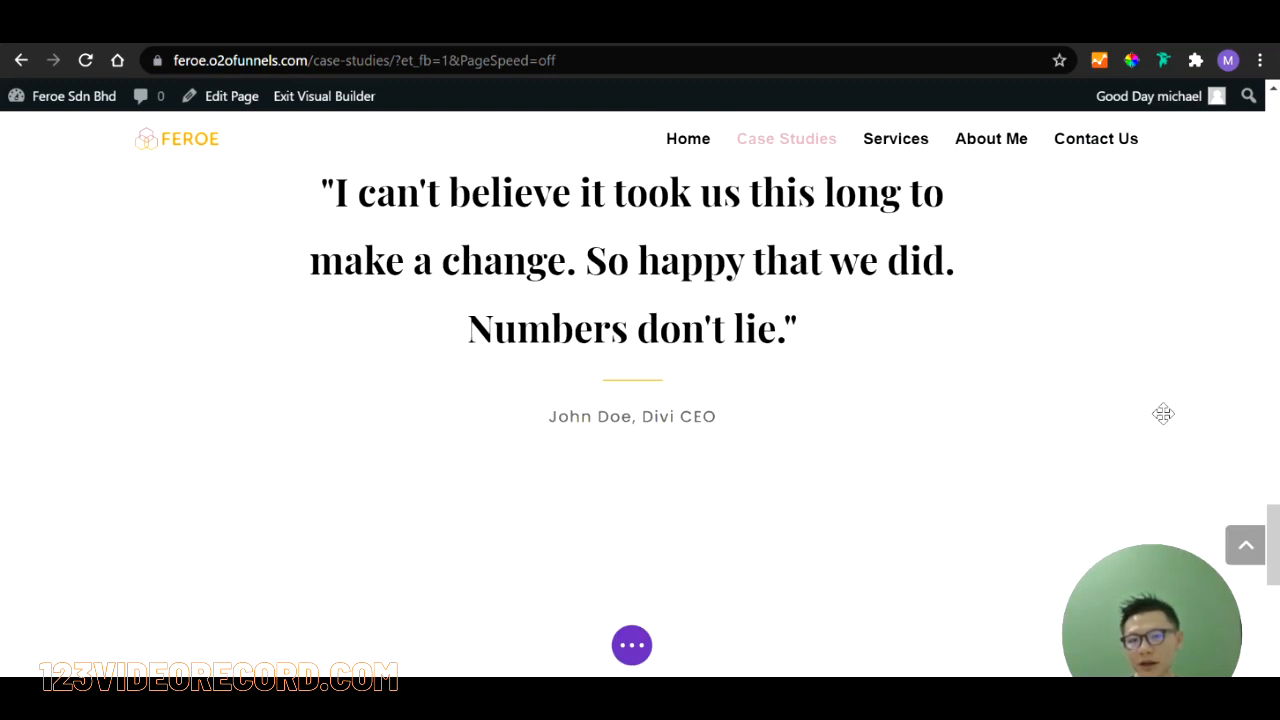
scroll(1163, 413, up, 8)
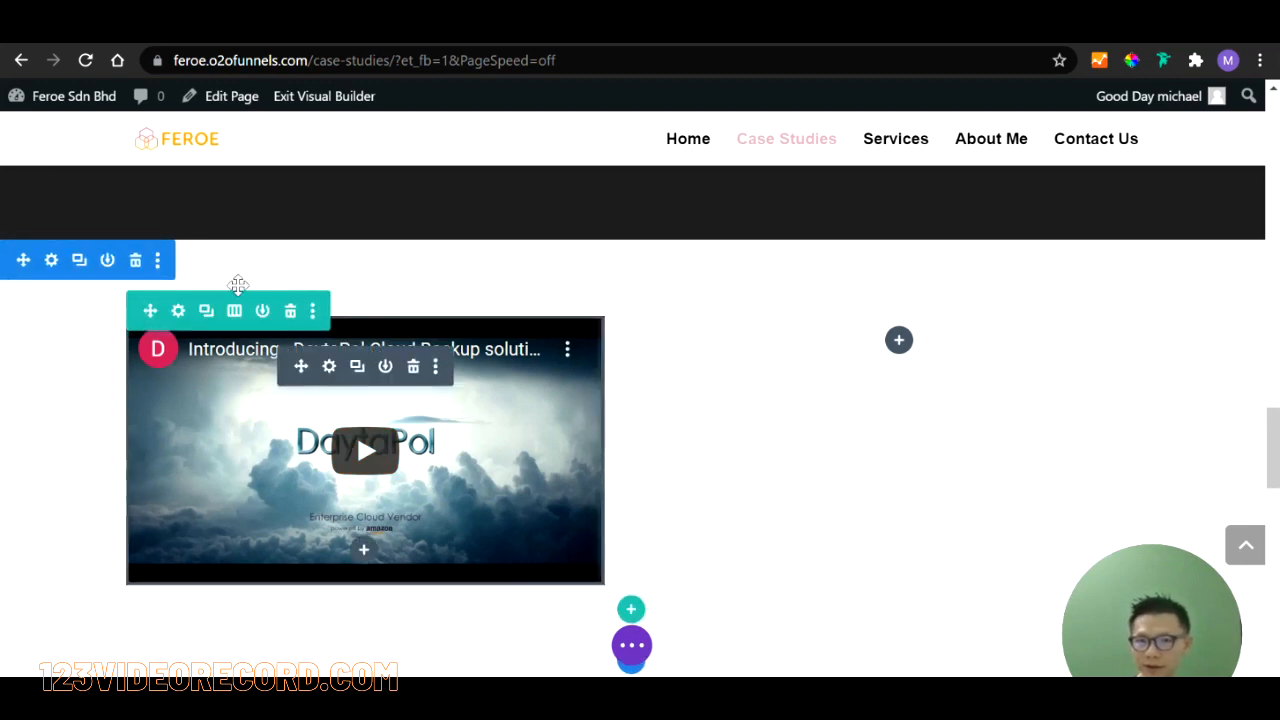
Step: Give the Video module's border 10px rounded corners on all four corners and save its settings
click(334, 374)
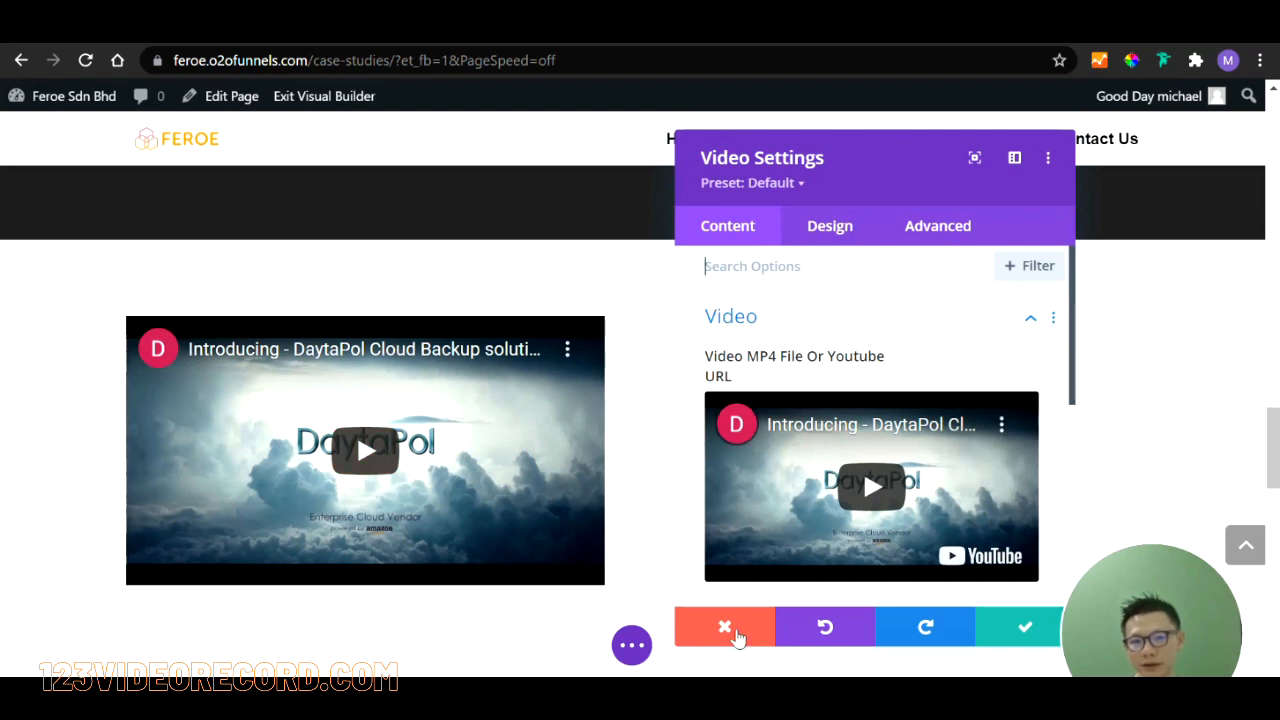
click(727, 627)
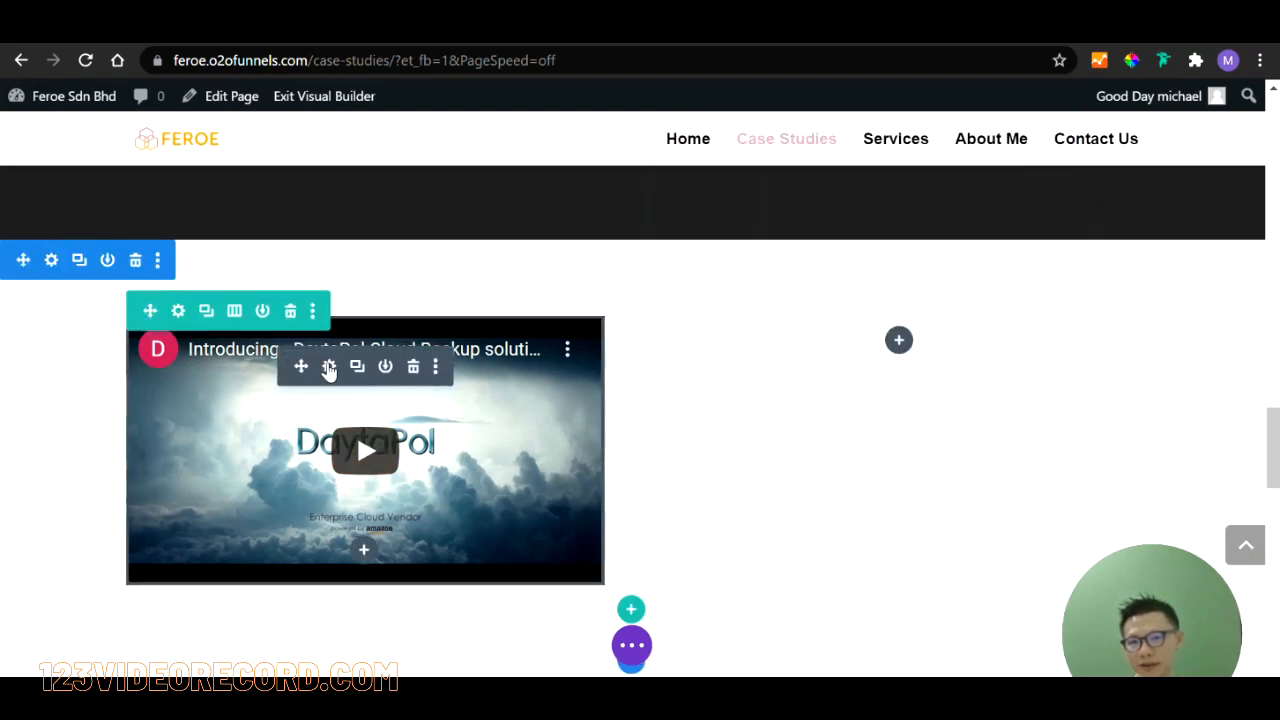
click(333, 369)
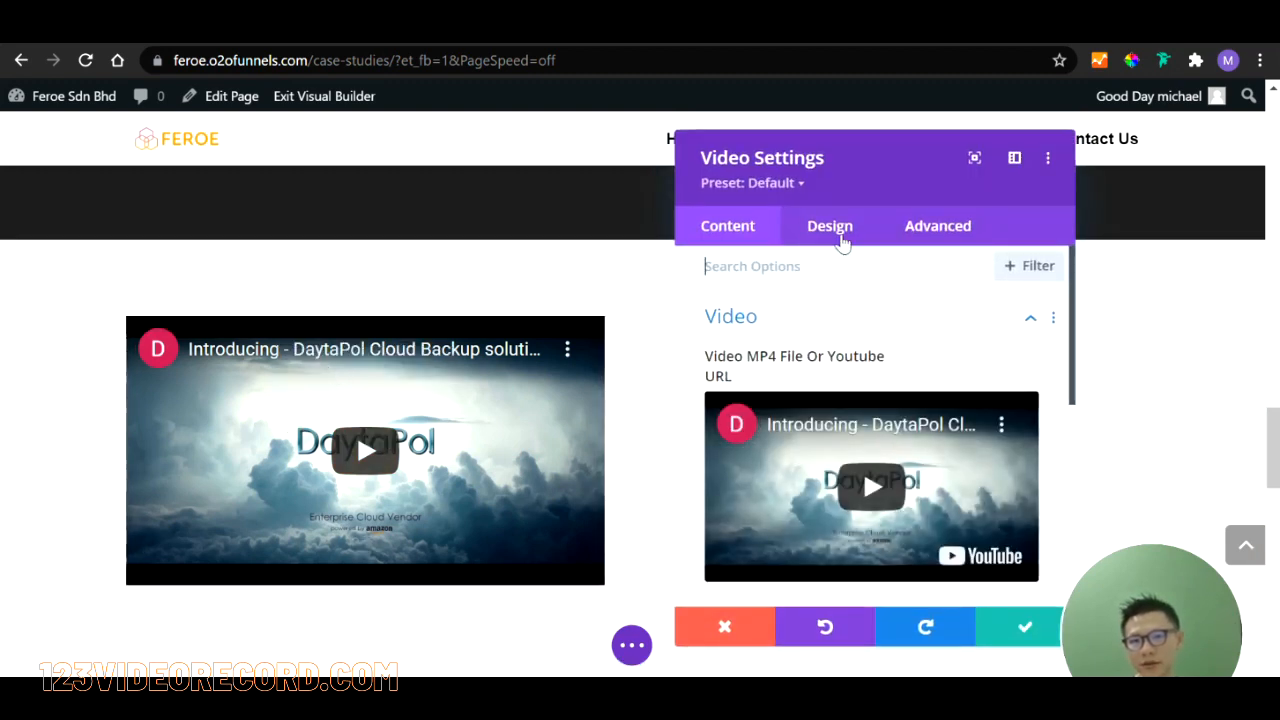
click(841, 233)
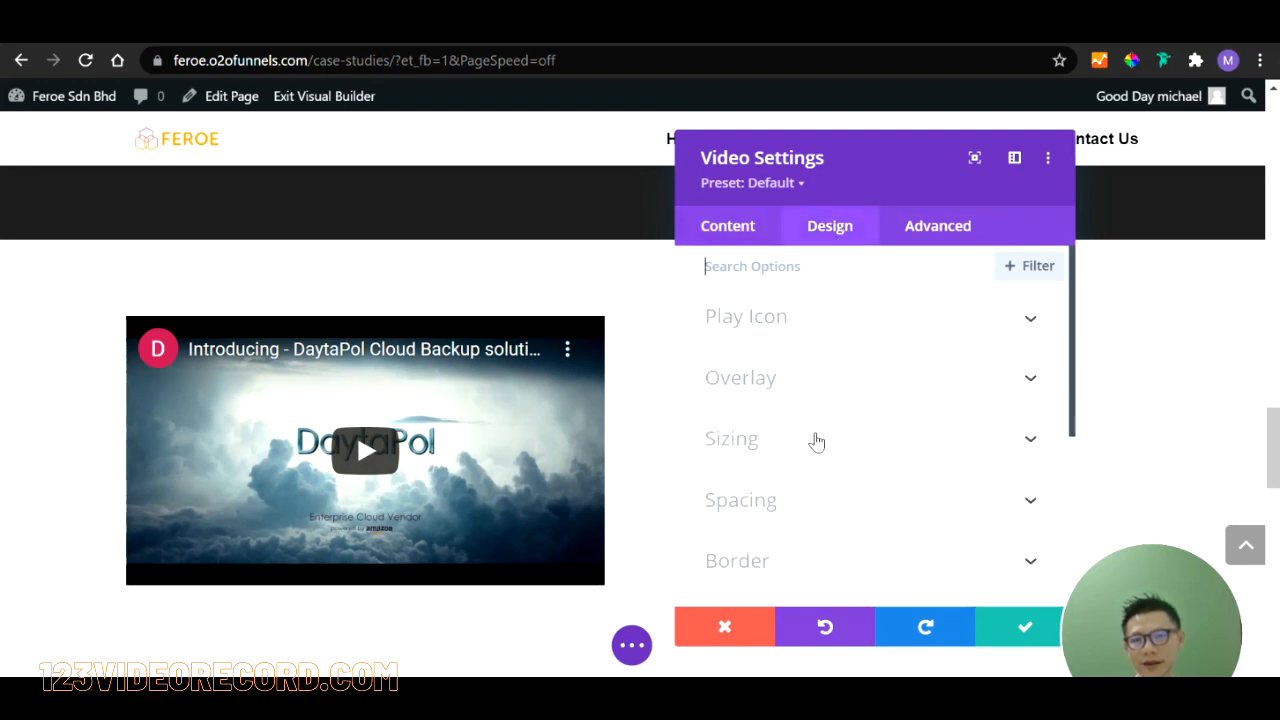
click(751, 562)
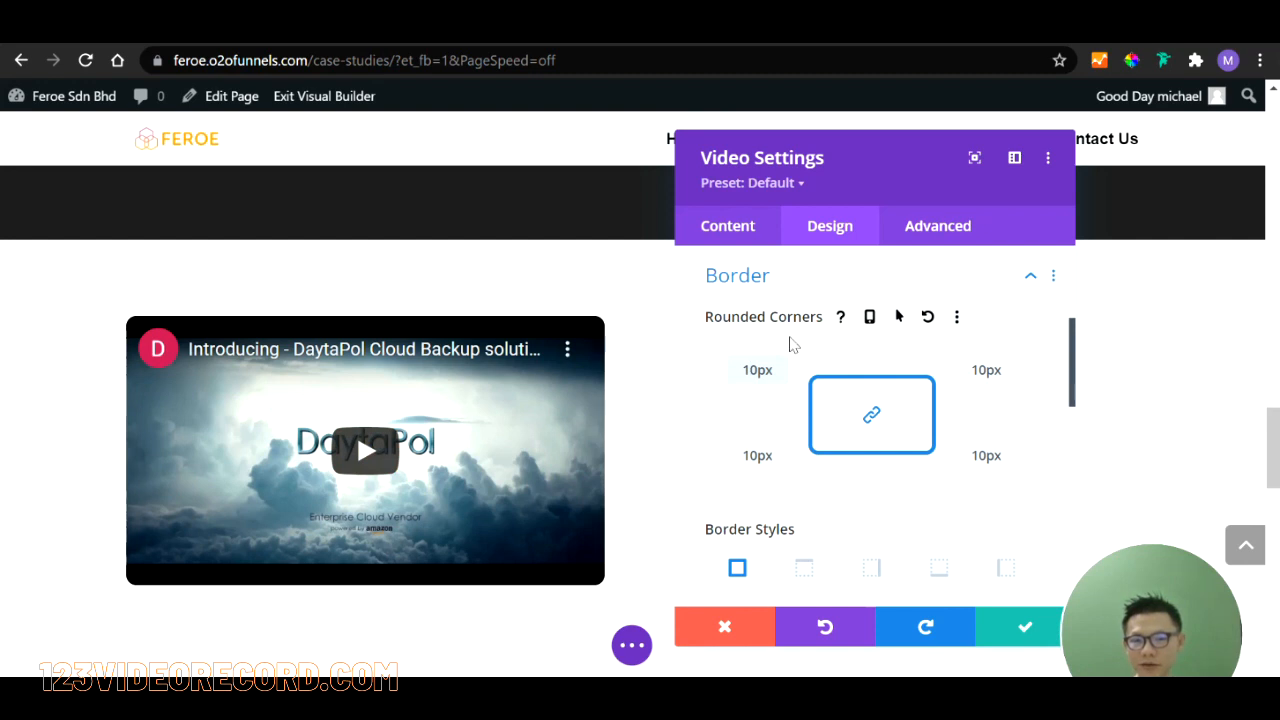
click(1024, 626)
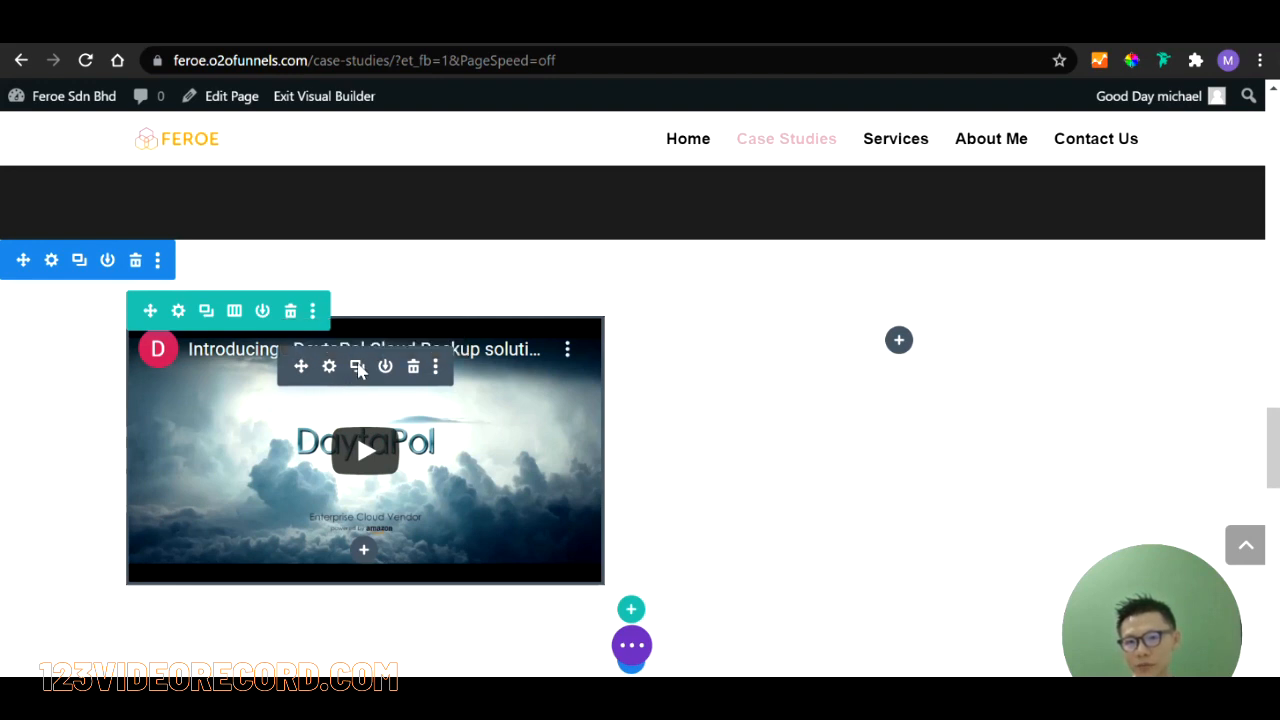
Step: Duplicate the Video module and move one copy into the empty second column of the row
click(358, 368)
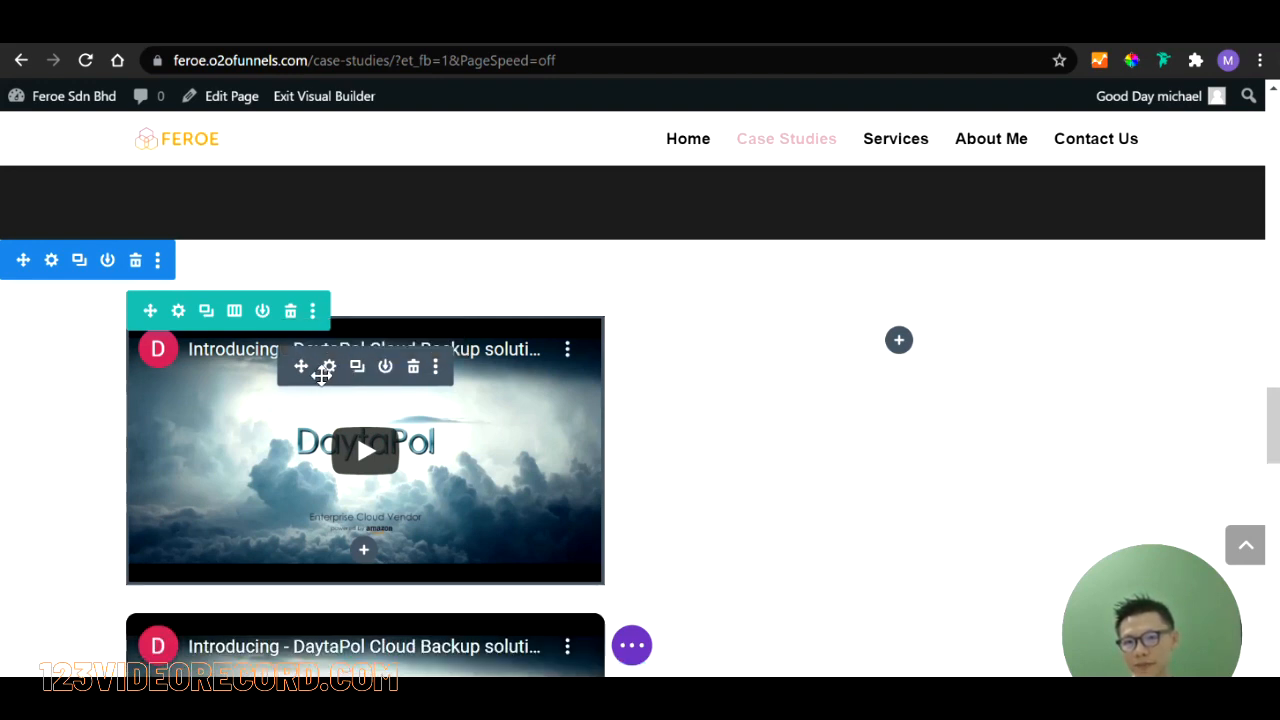
drag(322, 374, 894, 343)
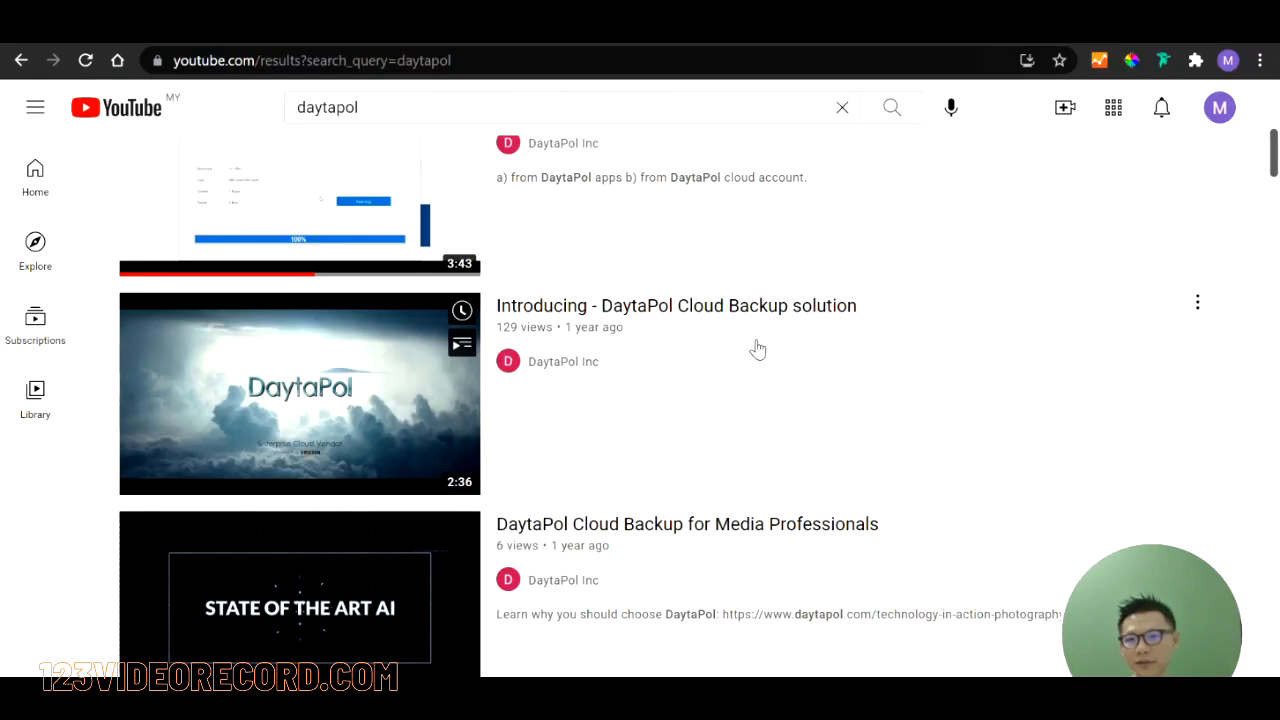
Step: In the YouTube results, copy the link address of "6 Reasons why partner with DaytaPol" and return to the page builder
scroll(757, 349, down, 3)
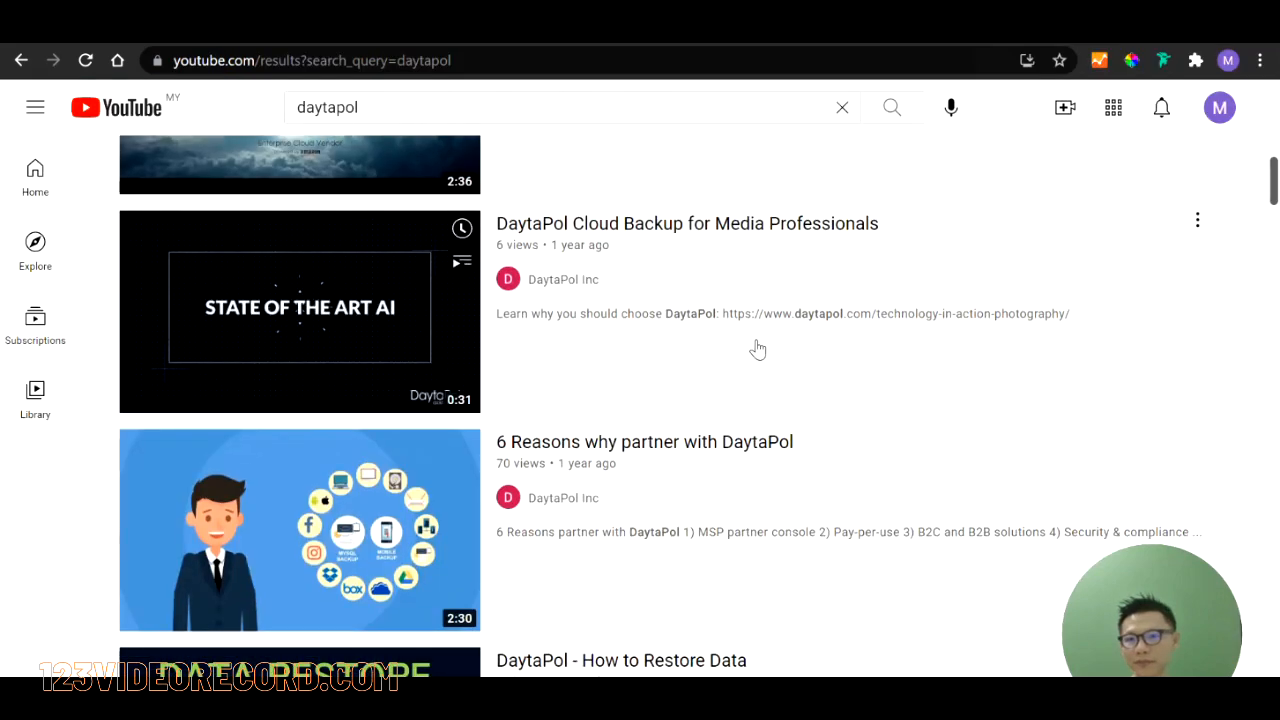
scroll(757, 349, up, 2)
scroll(757, 349, down, 3)
right_click(314, 404)
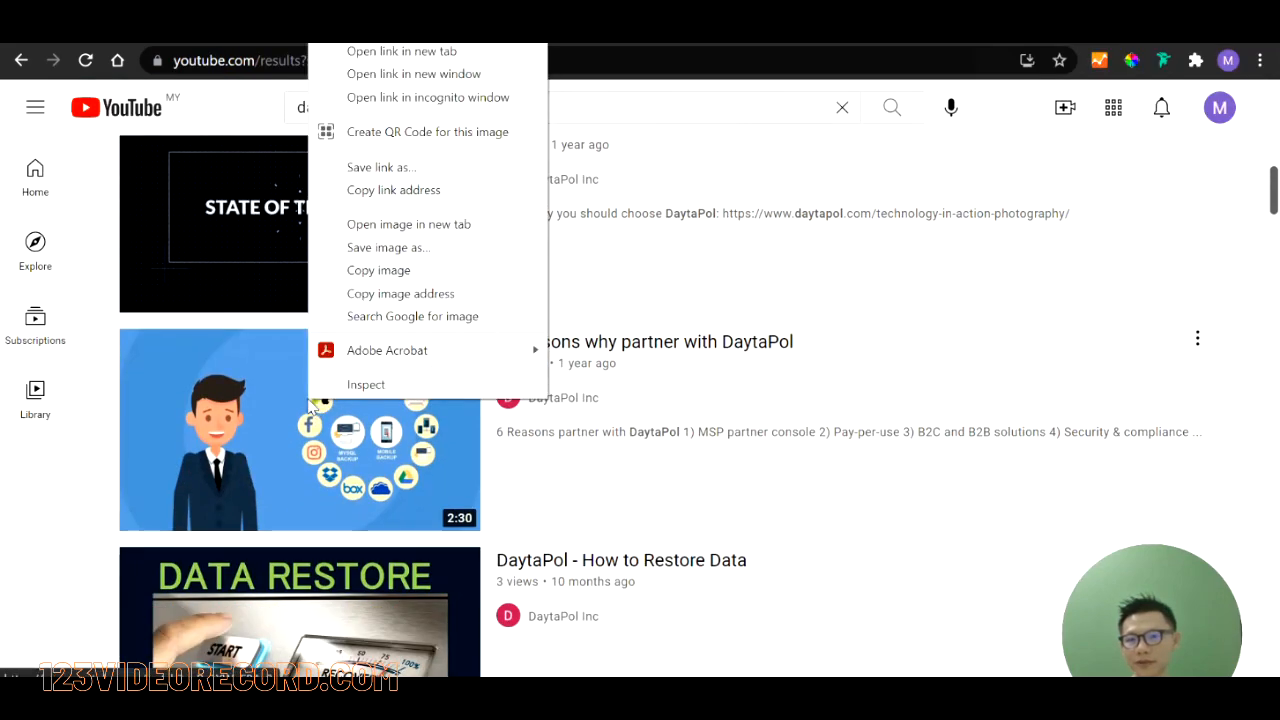
click(428, 195)
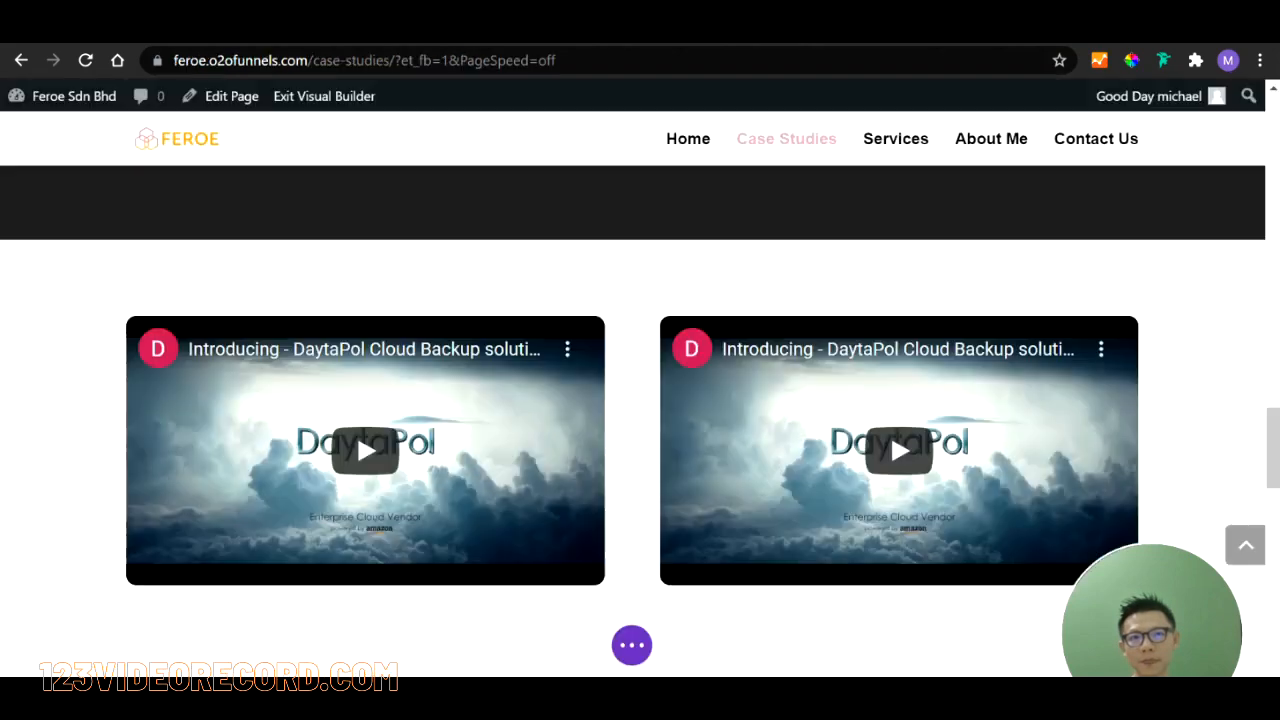
mouse_move(851, 397)
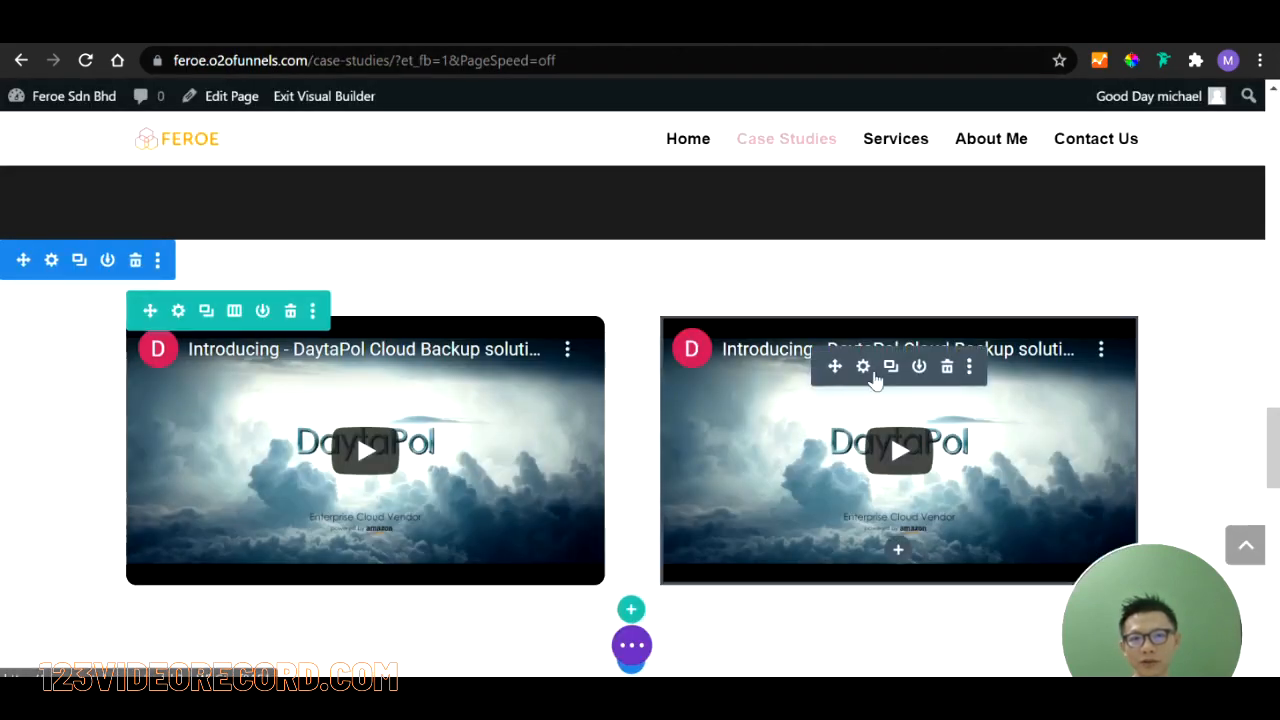
click(866, 367)
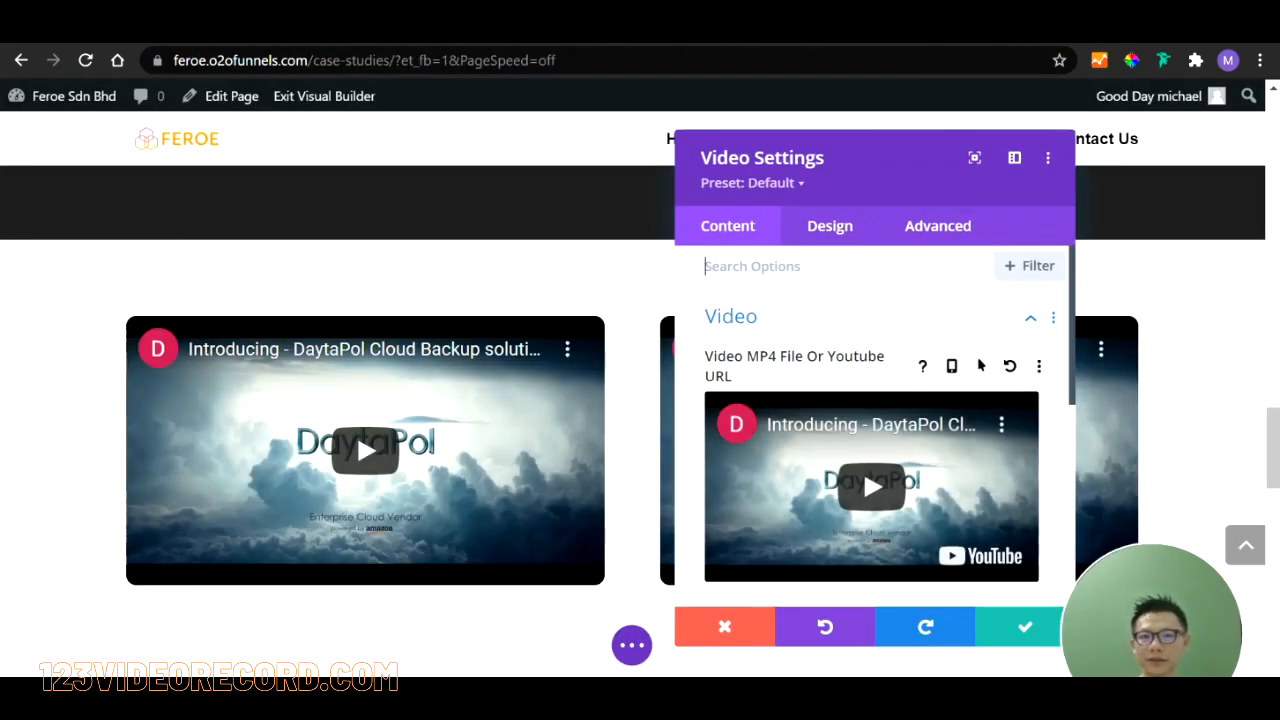
click(813, 445)
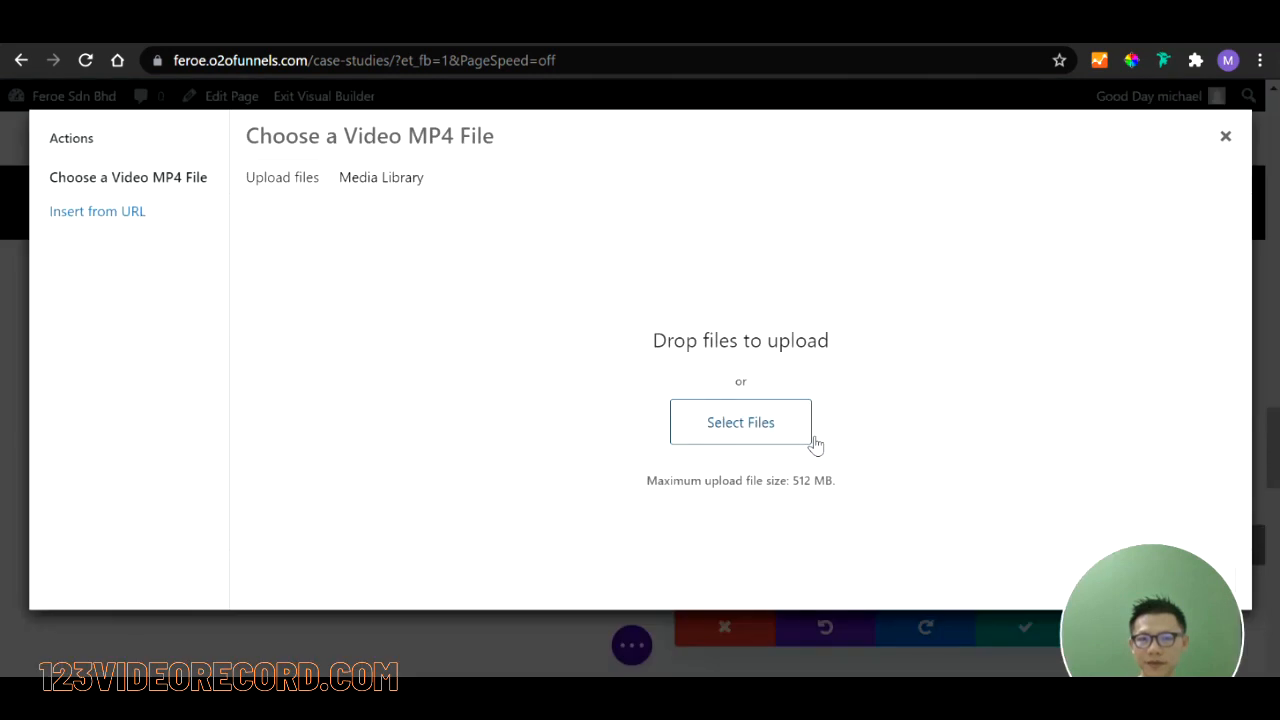
click(149, 220)
key(ctrl+a)
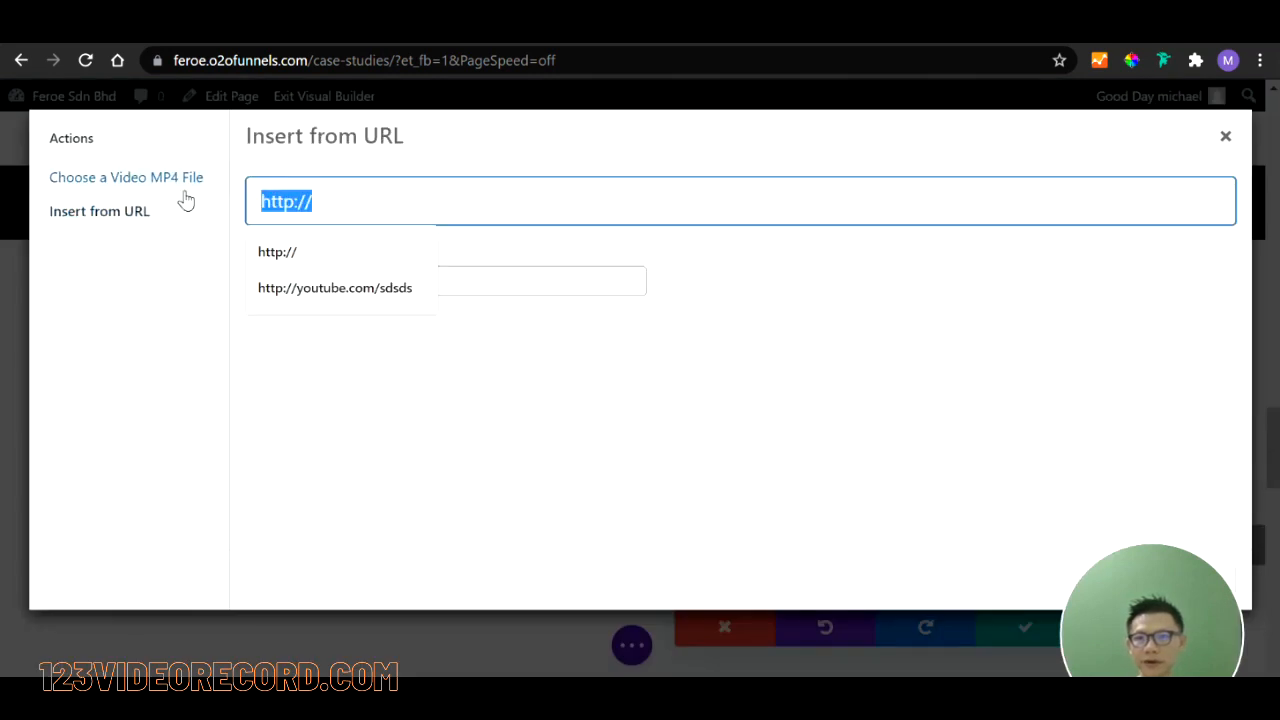
text(https://www.youtube.com/watch?v=Px3XWoFBAs0)
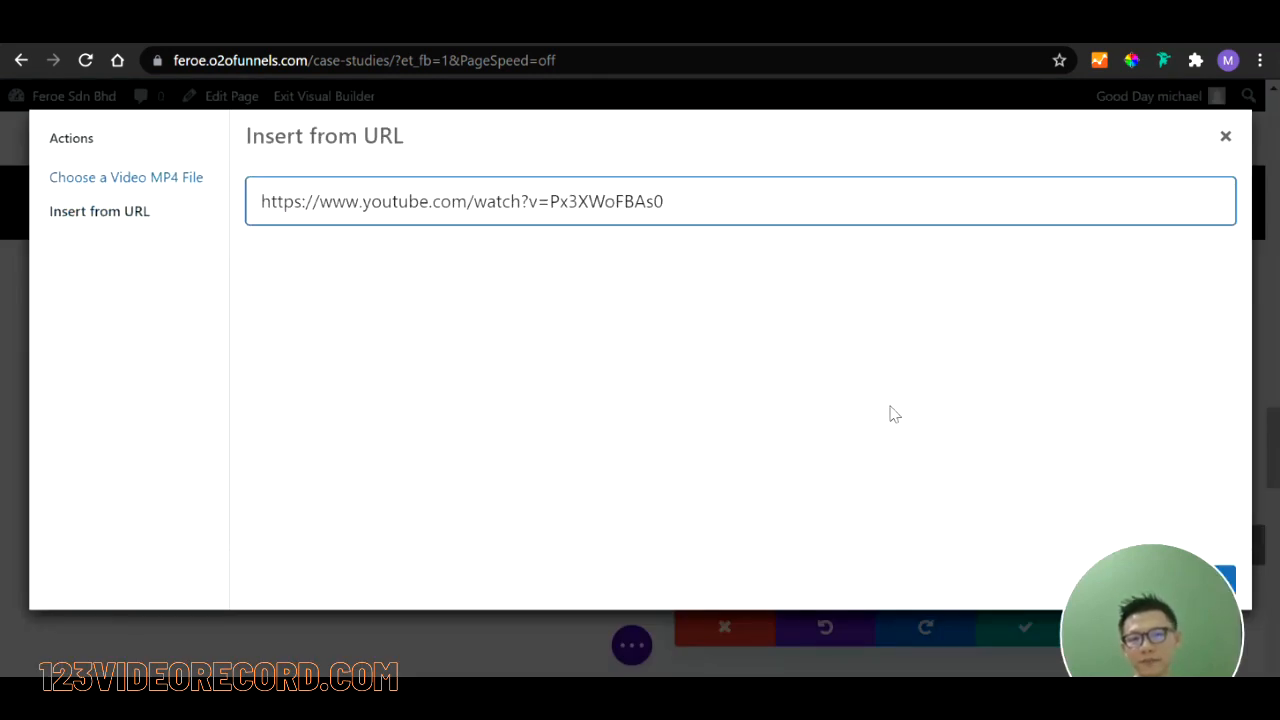
drag(1148, 548, 1220, 626)
click(1188, 596)
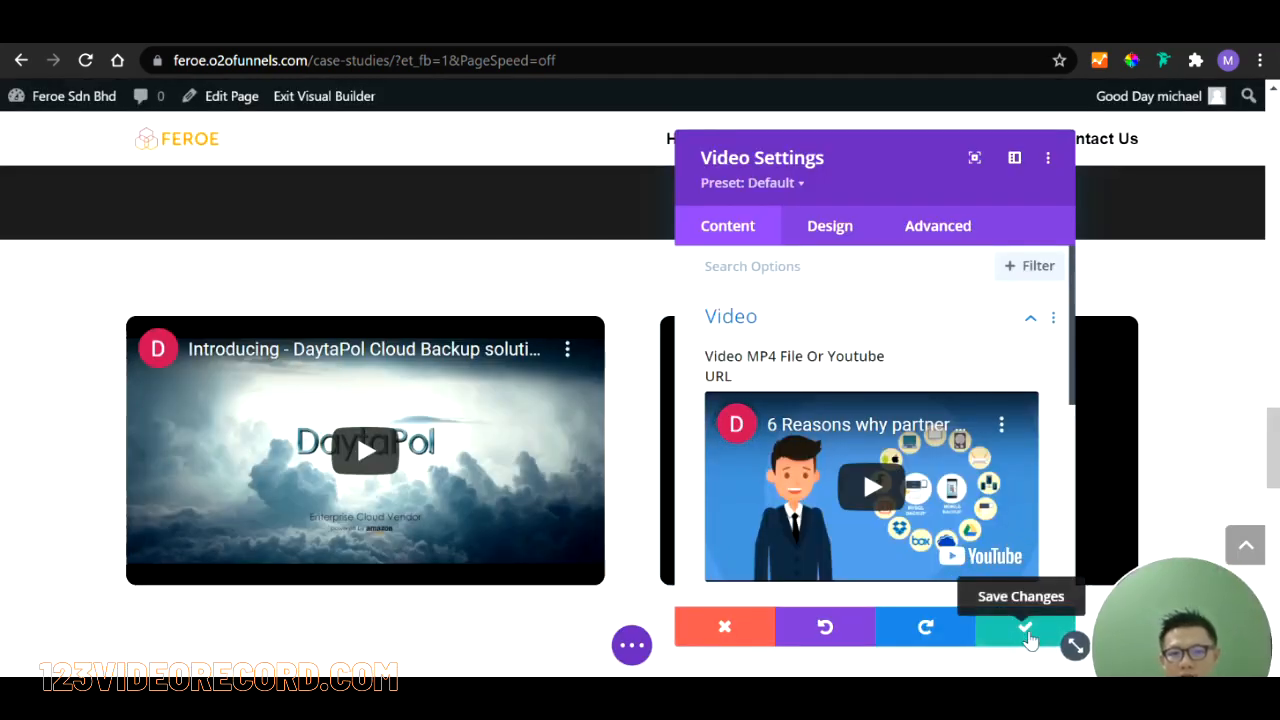
click(1026, 630)
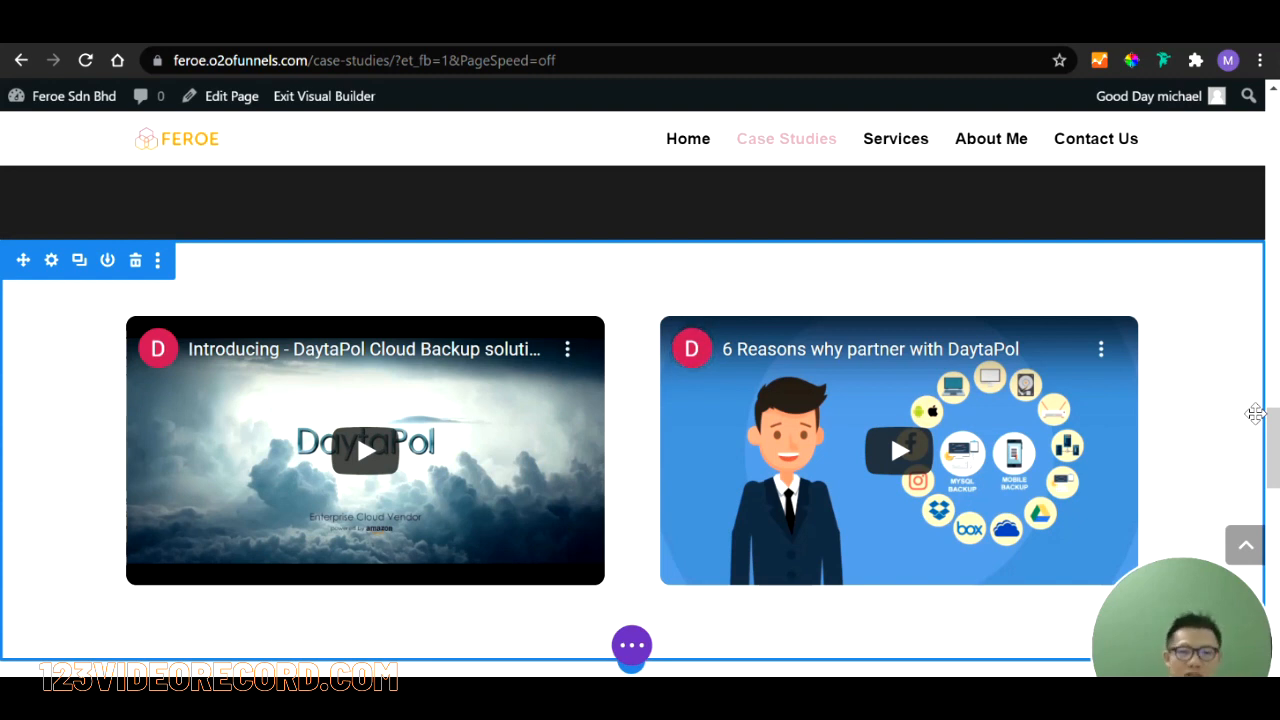
Step: Reduce the testimonial section's top padding and the video section's bottom padding to narrow the gap between the two sections
scroll(1210, 420, down, 2)
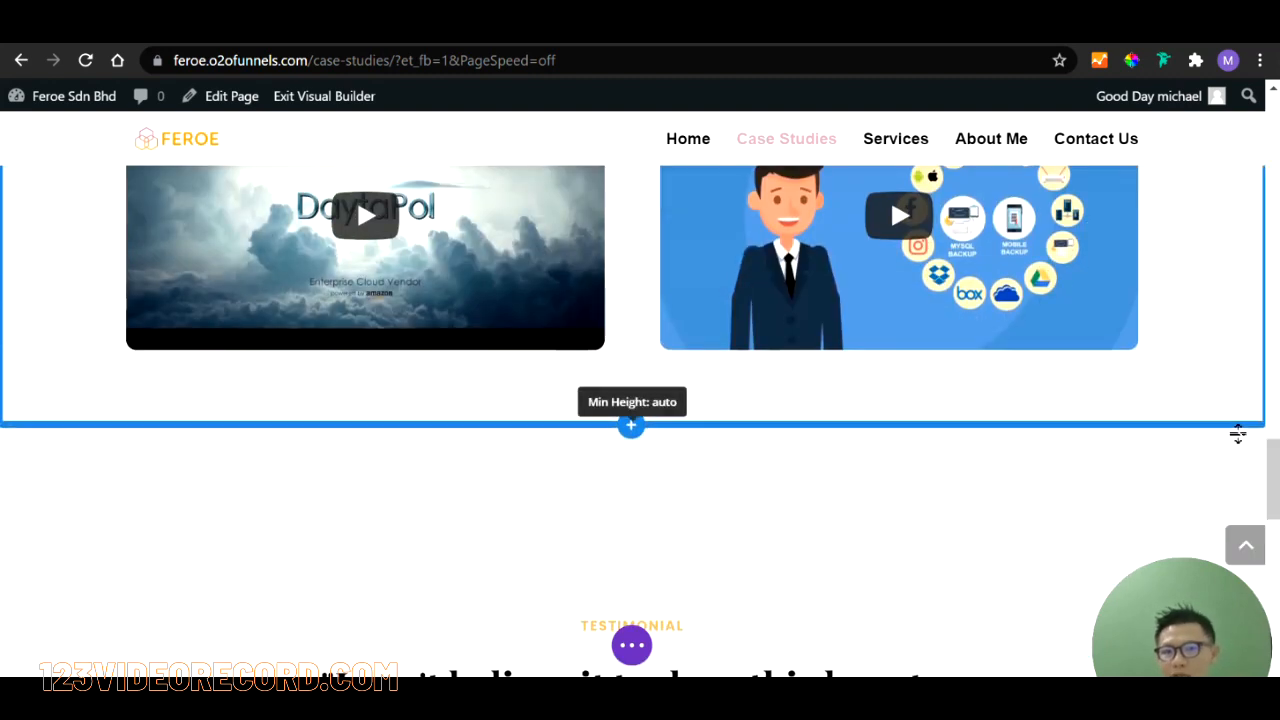
scroll(1238, 434, up, 1)
scroll(1234, 435, down, 1)
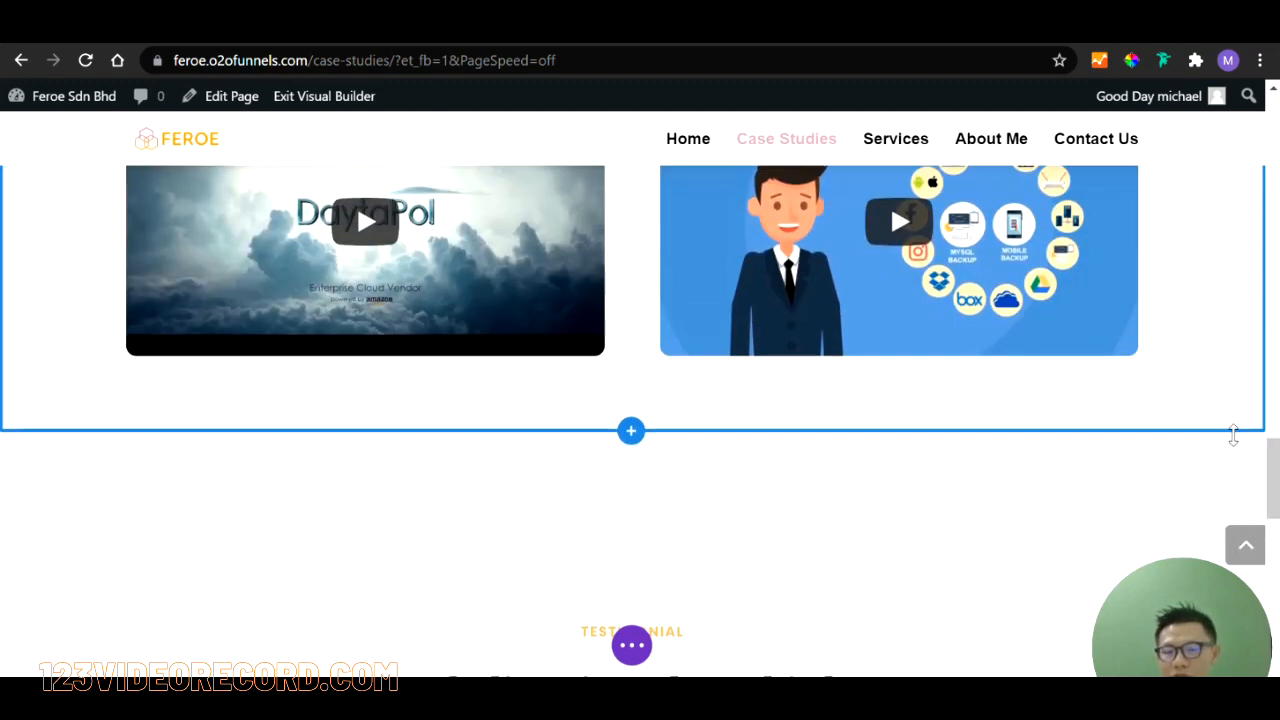
scroll(1238, 434, down, 1)
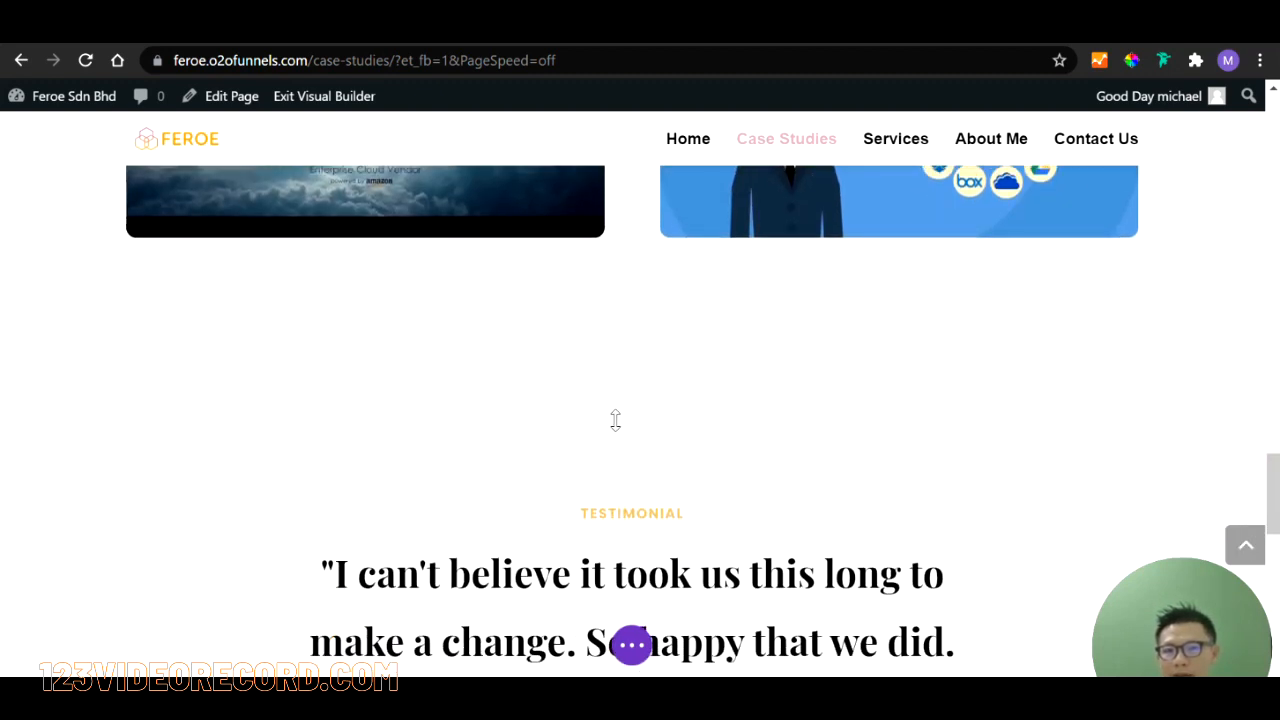
scroll(600, 368, up, 1)
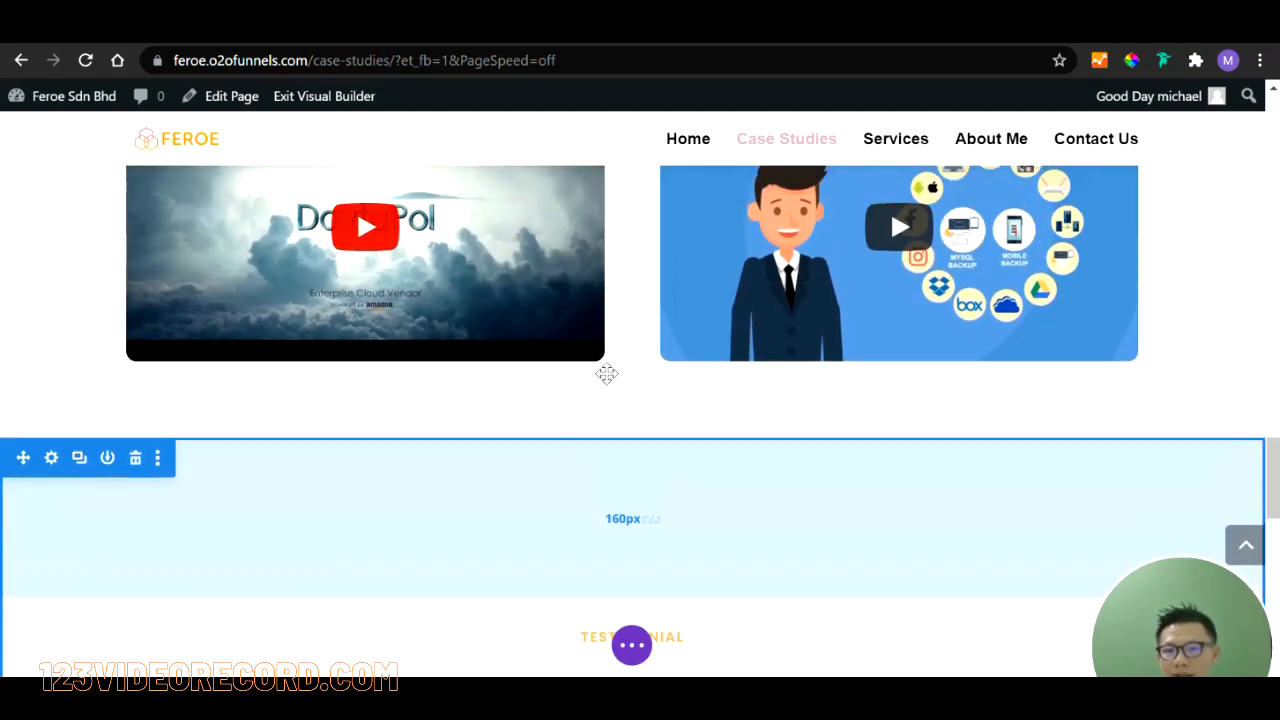
scroll(634, 389, up, 3)
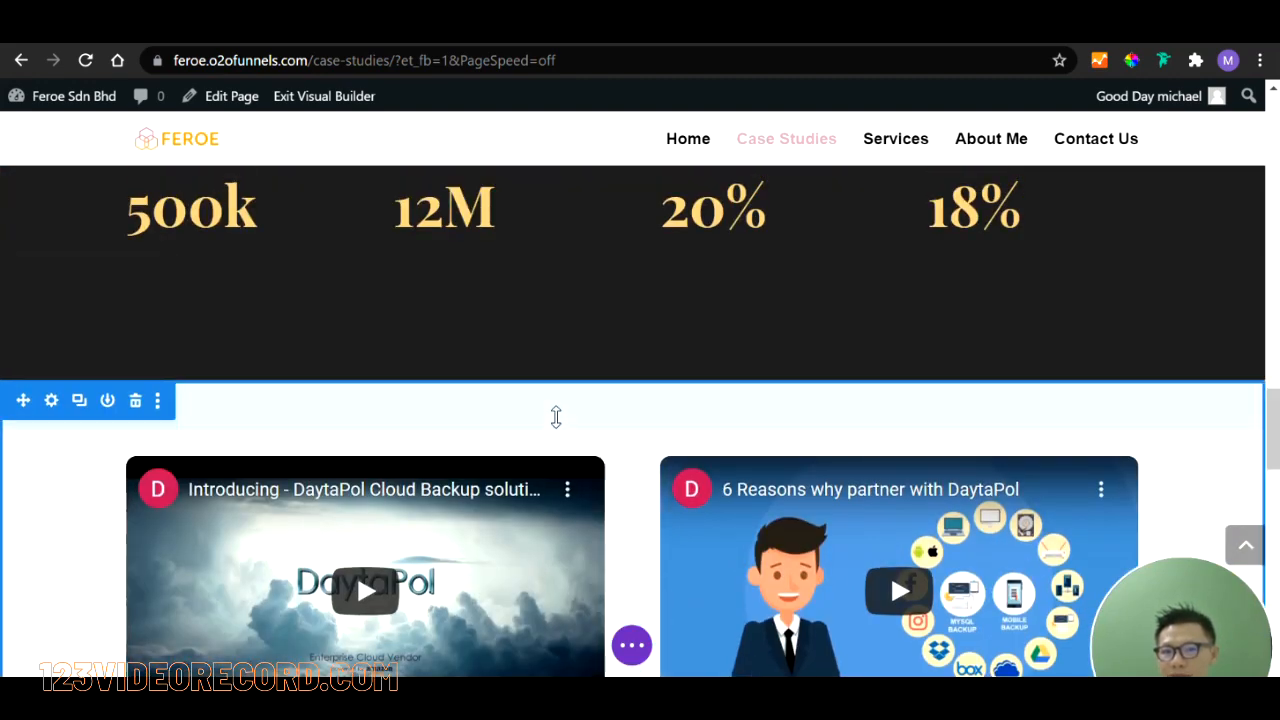
scroll(556, 416, down, 3)
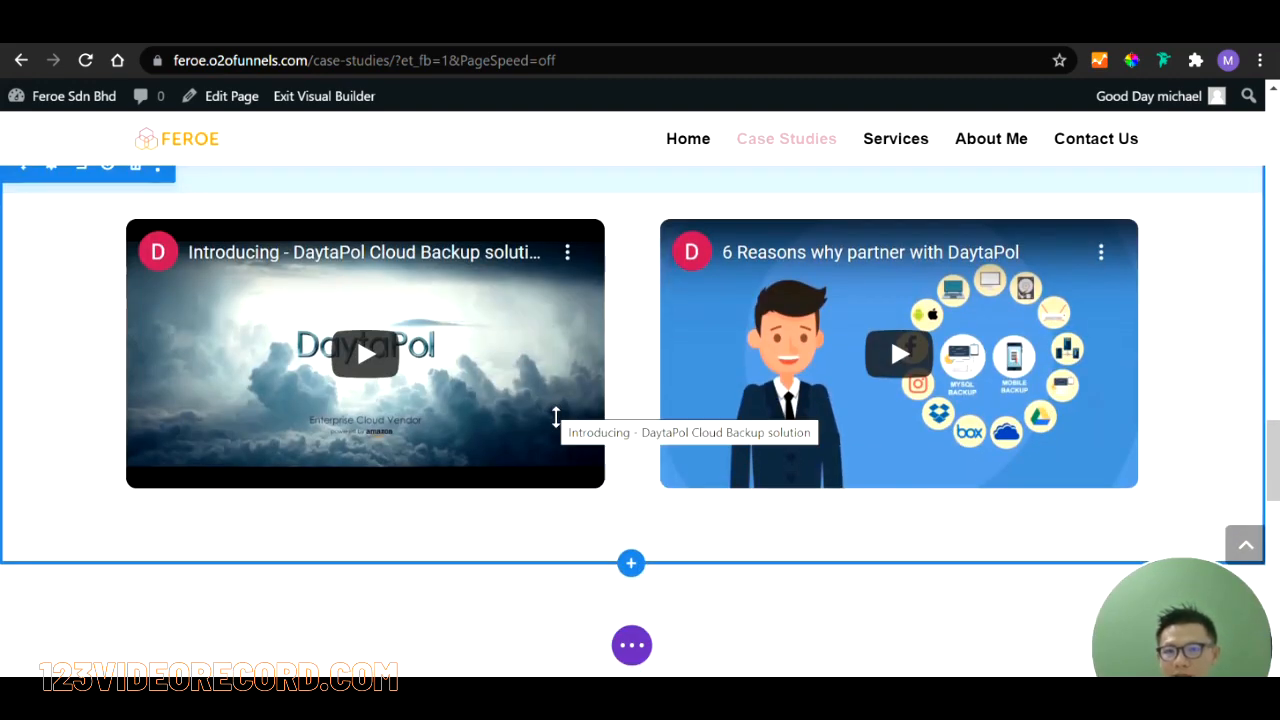
scroll(587, 560, down, 1)
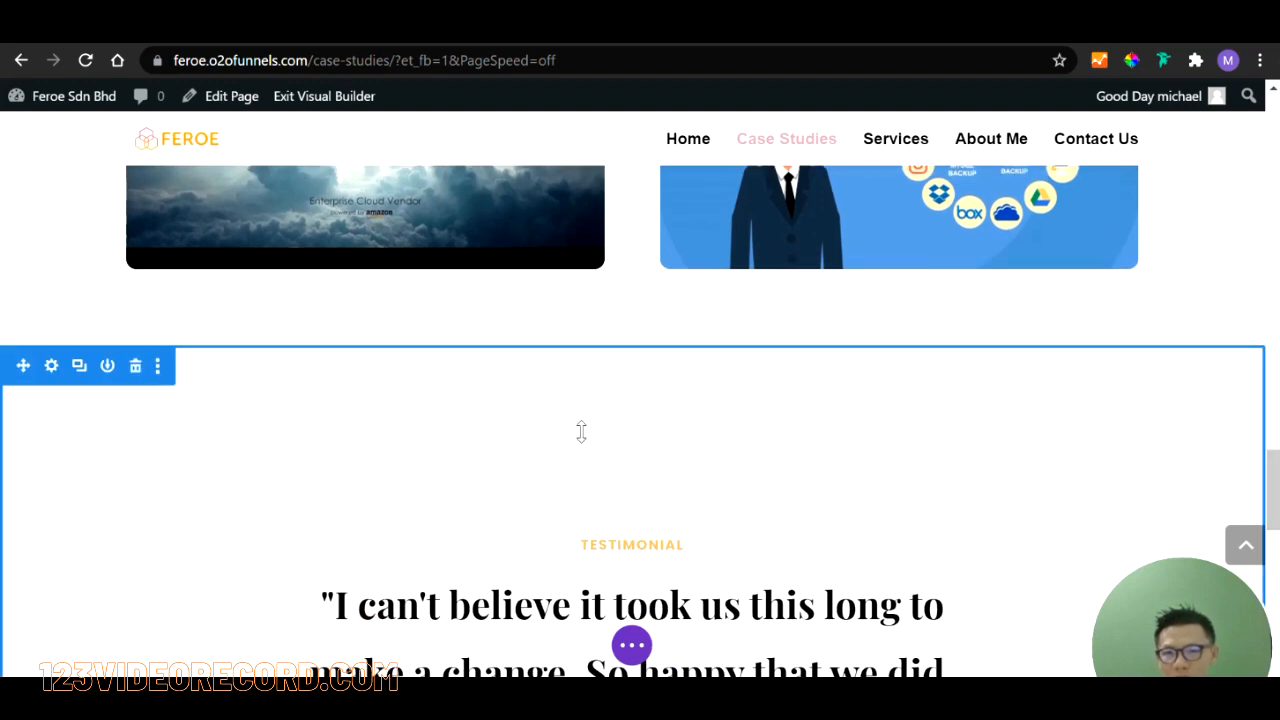
drag(581, 431, 614, 316)
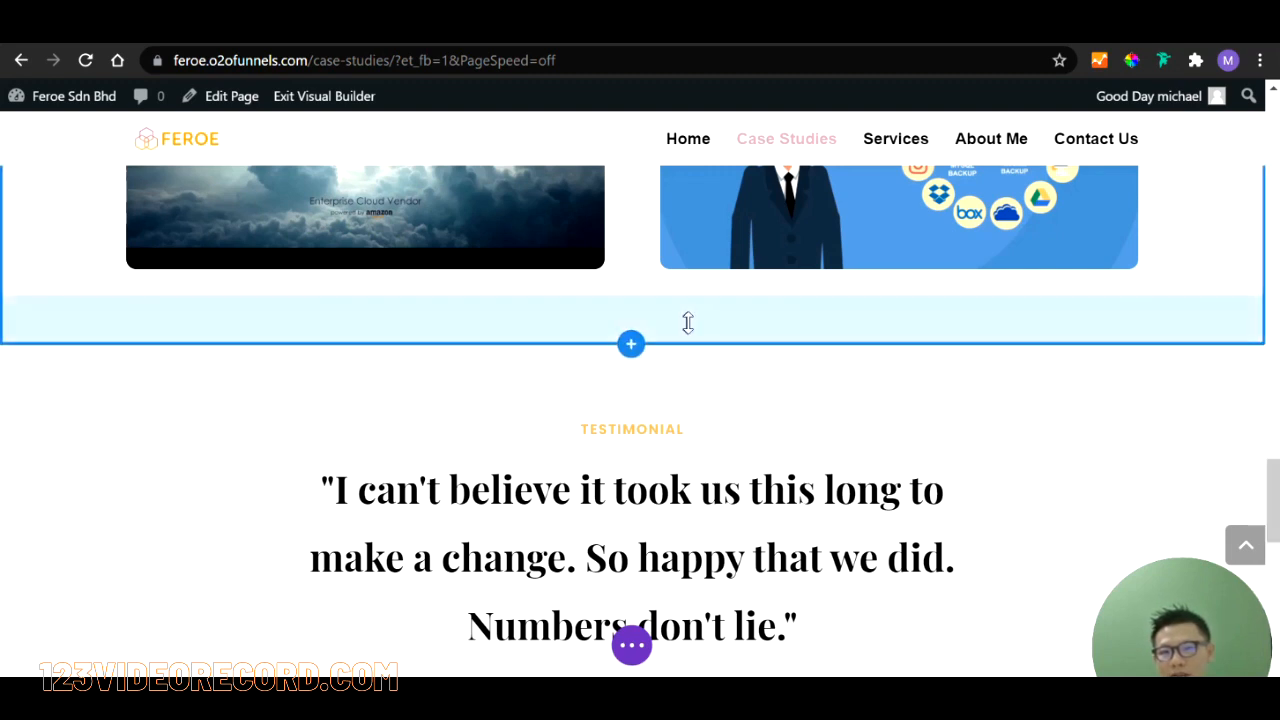
drag(689, 318, 708, 278)
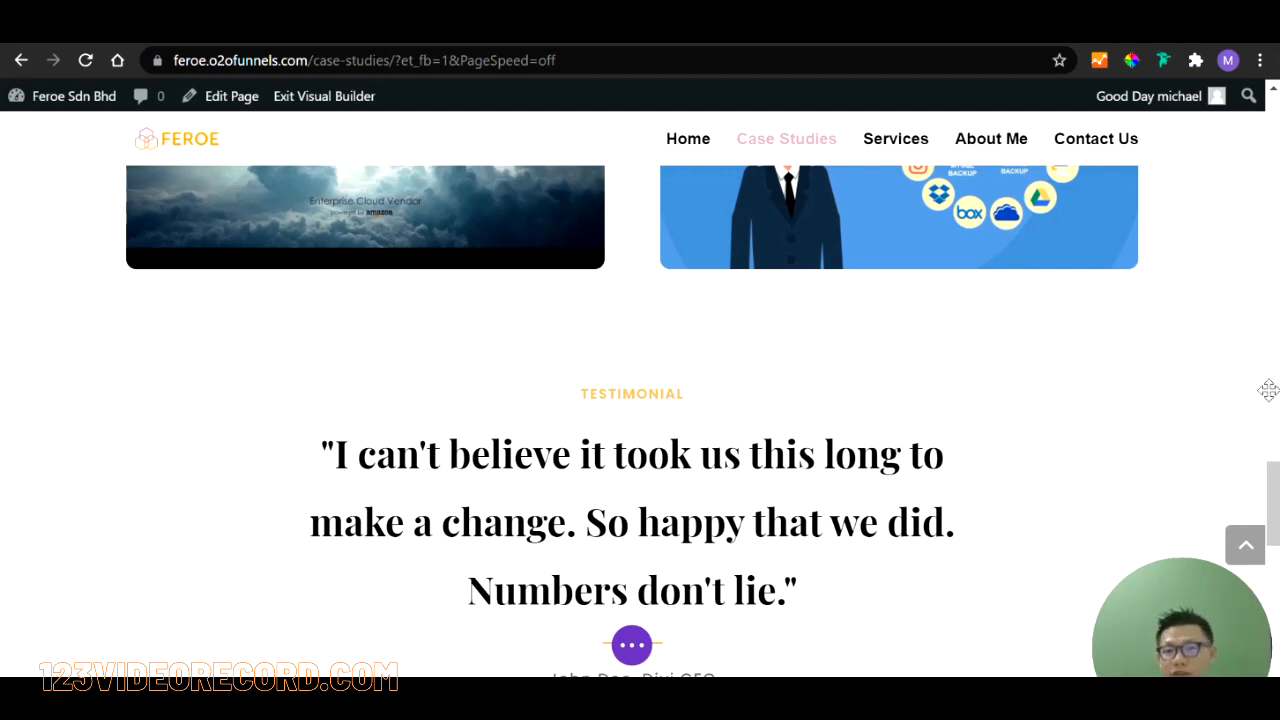
Step: Save the case studies page and exit the visual builder to show the live page
scroll(1268, 390, down, 7)
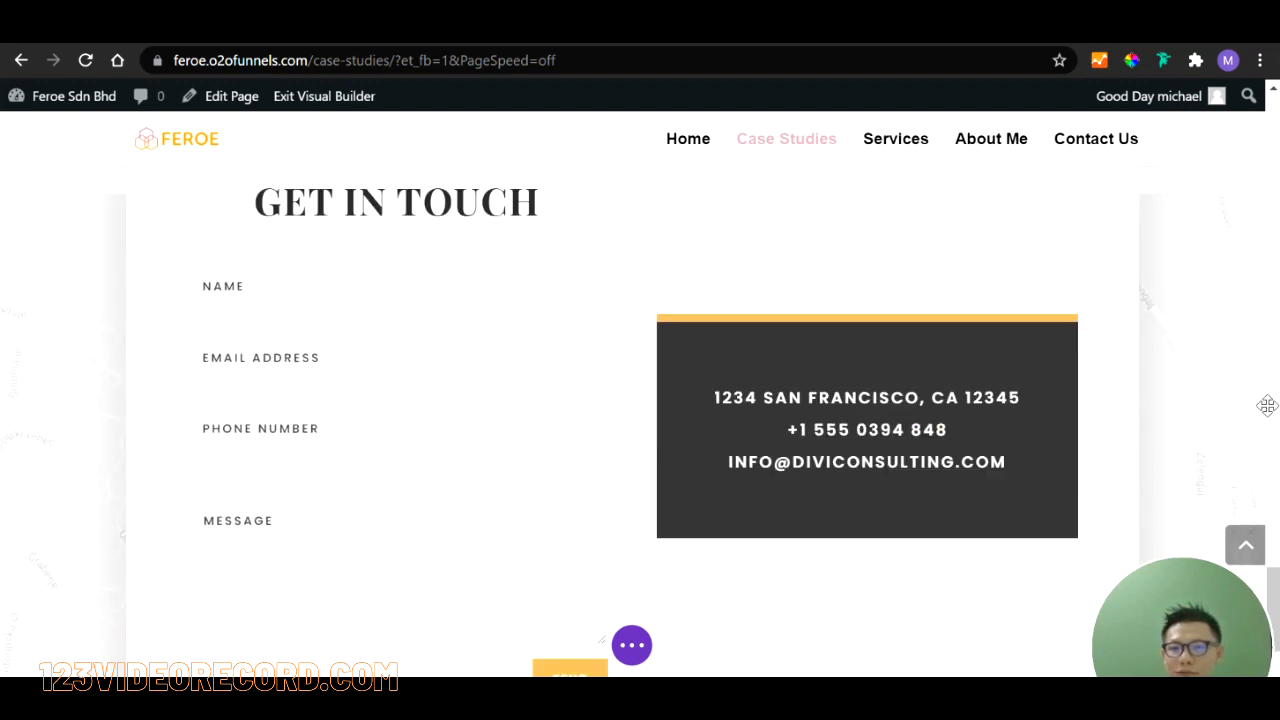
scroll(1268, 405, down, 2)
drag(1200, 586, 1209, 428)
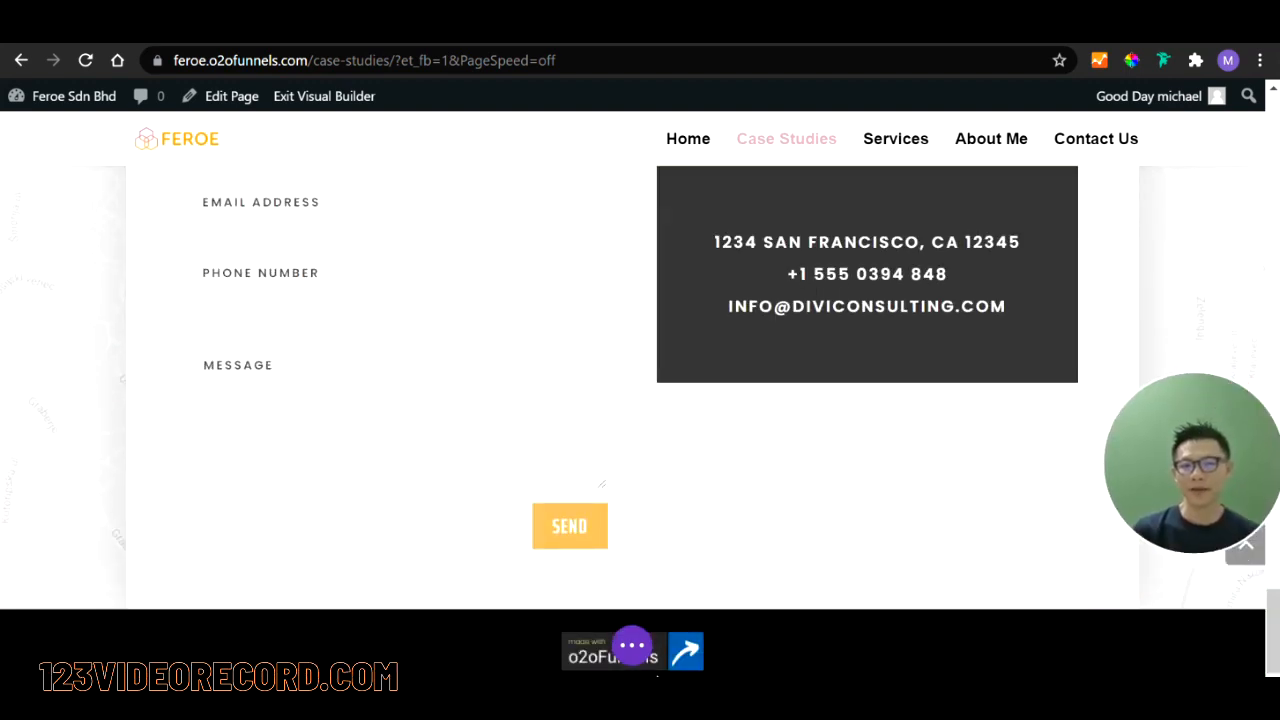
click(632, 645)
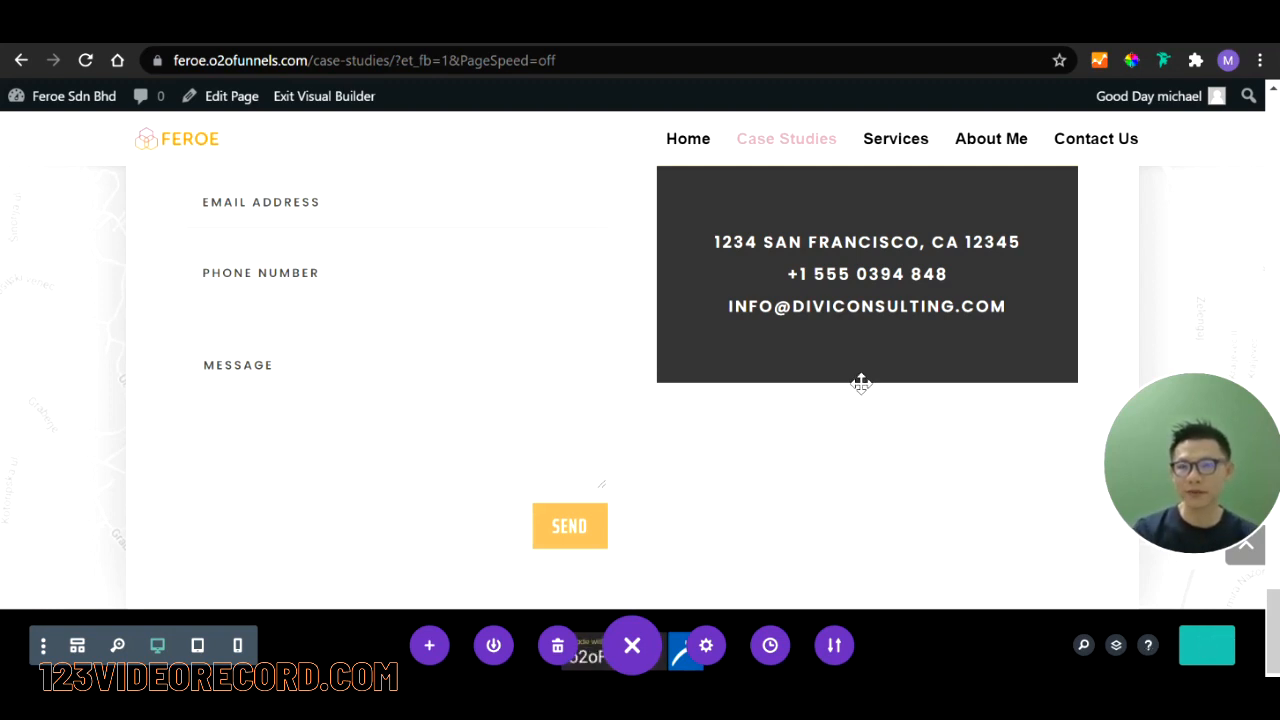
click(371, 100)
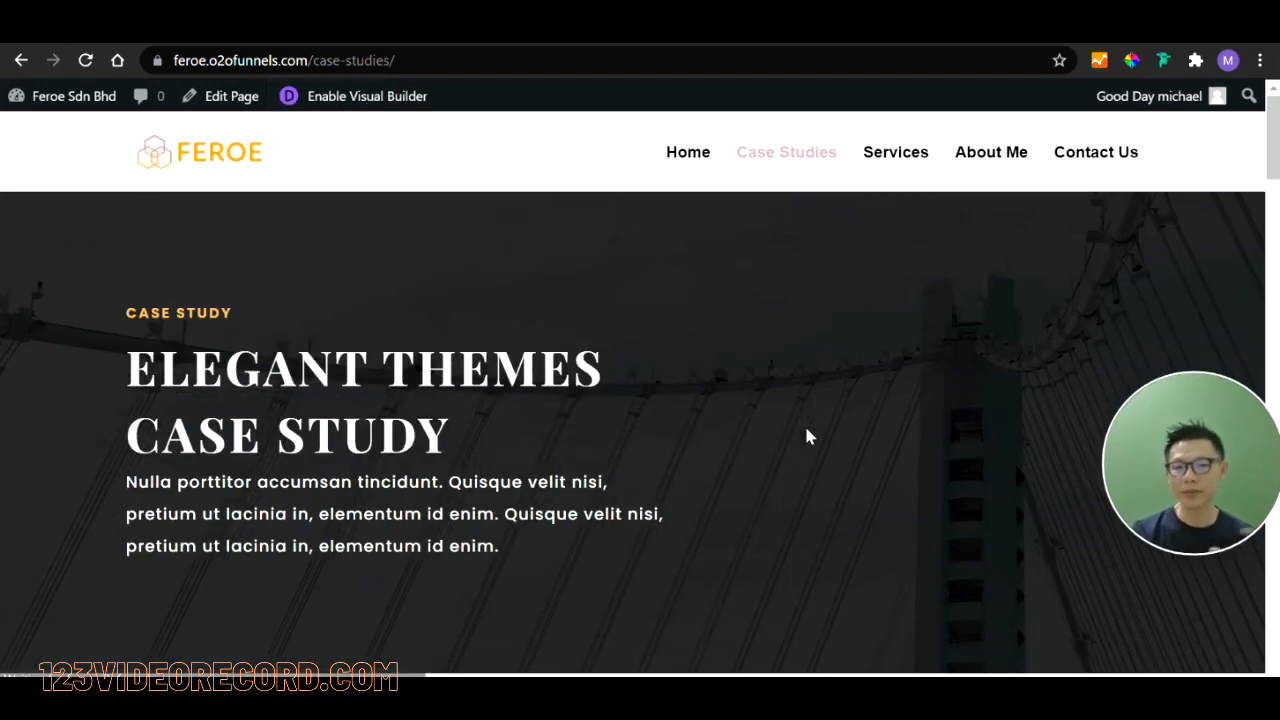
Step: Test the embedded "Introducing - DaytaPol Cloud Backup" video on the live case studies page by playing it briefly and pausing it
scroll(808, 436, down, 4)
scroll(808, 434, down, 3)
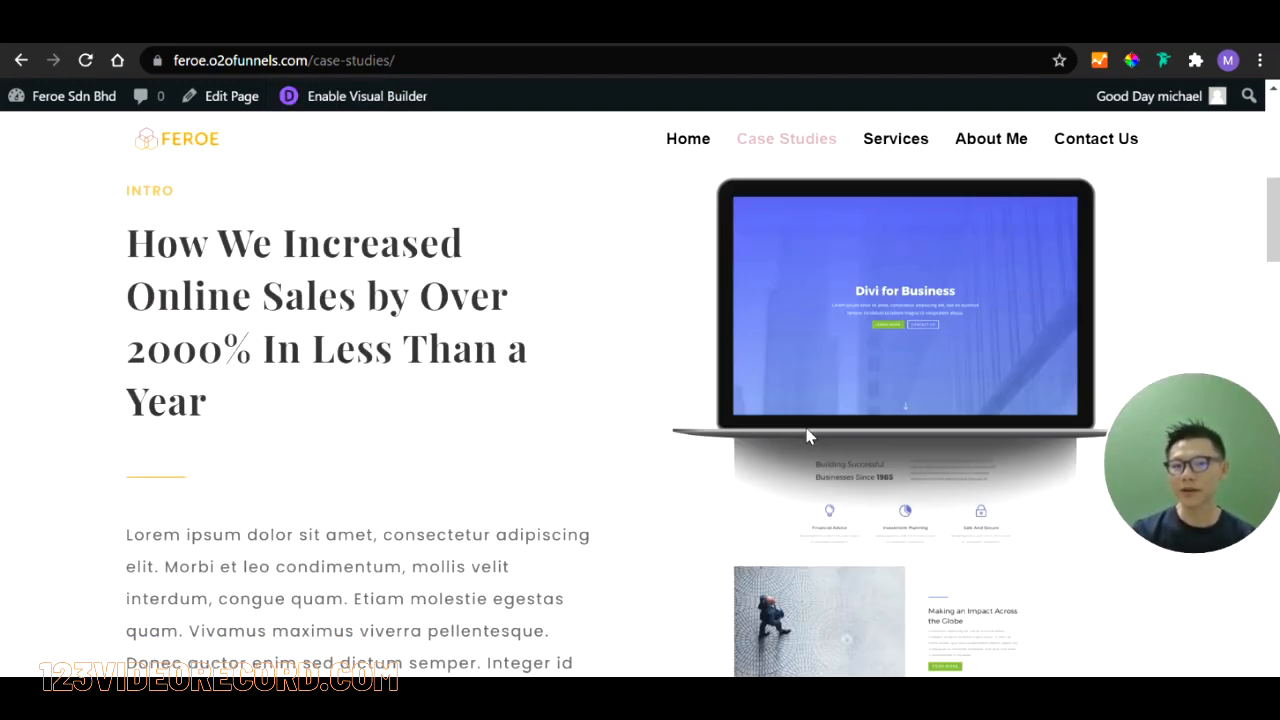
scroll(691, 551, down, 4)
scroll(689, 550, down, 12)
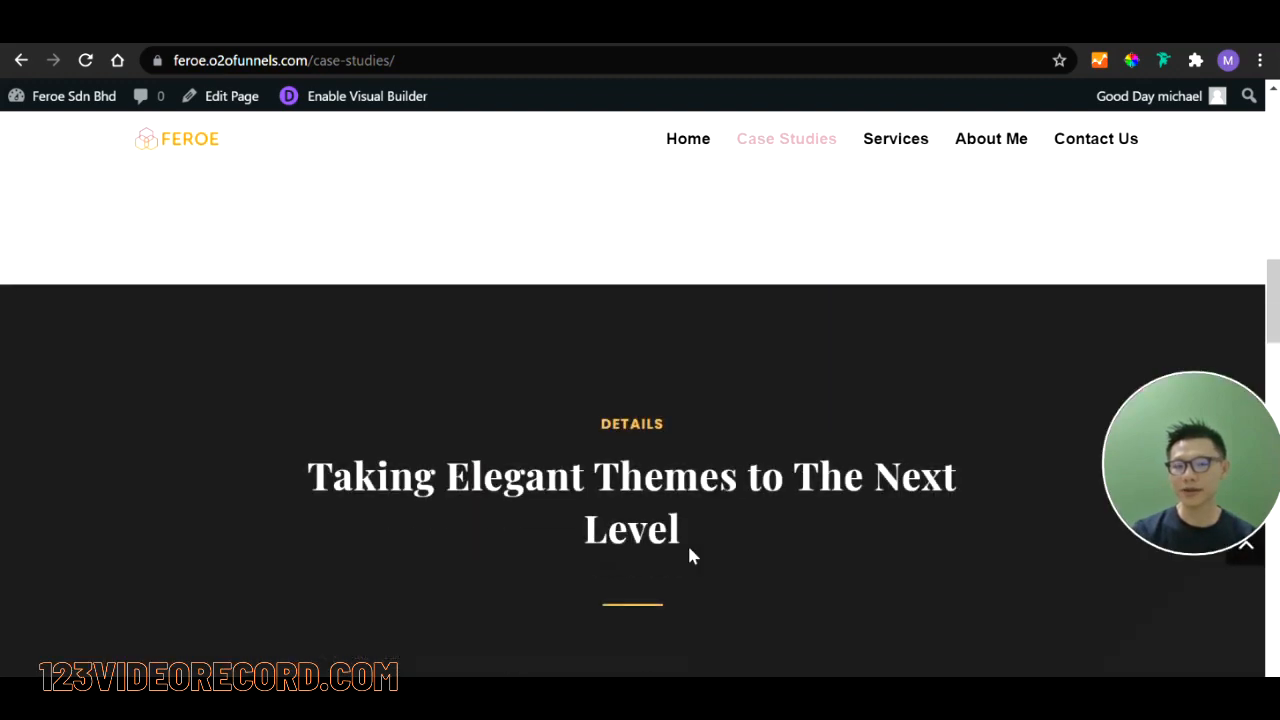
scroll(688, 554, down, 3)
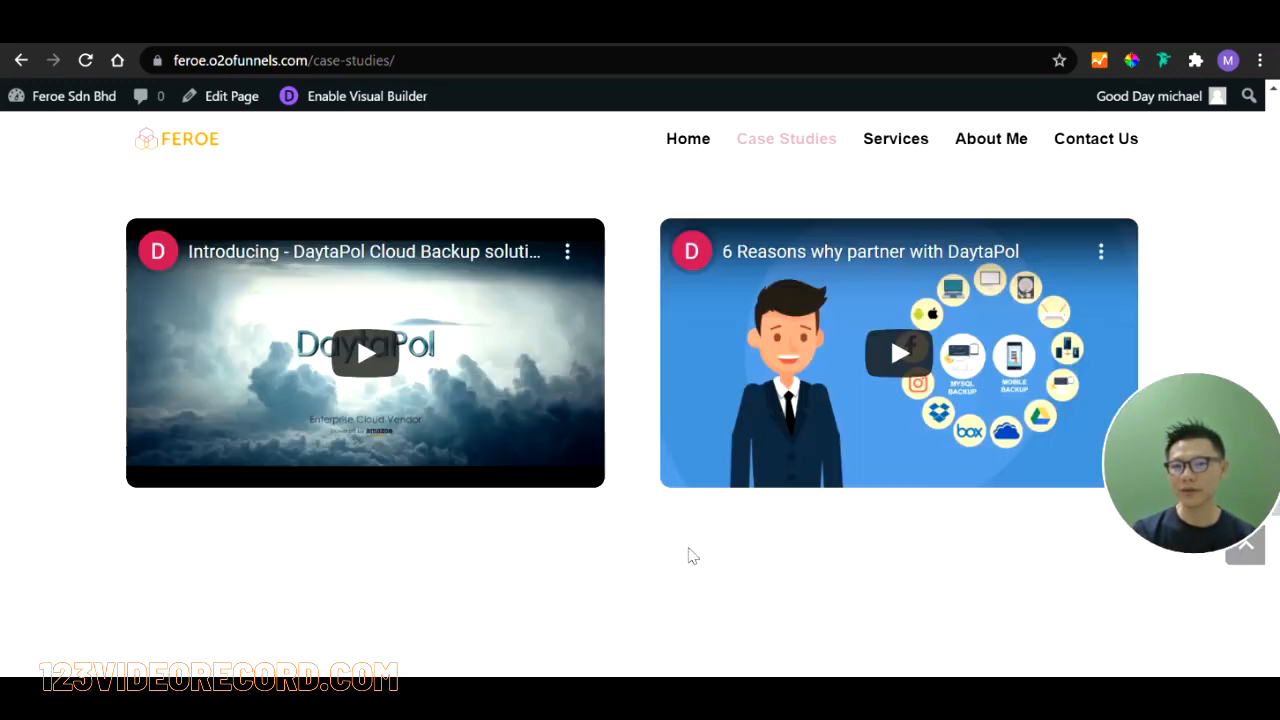
scroll(688, 554, up, 1)
click(368, 455)
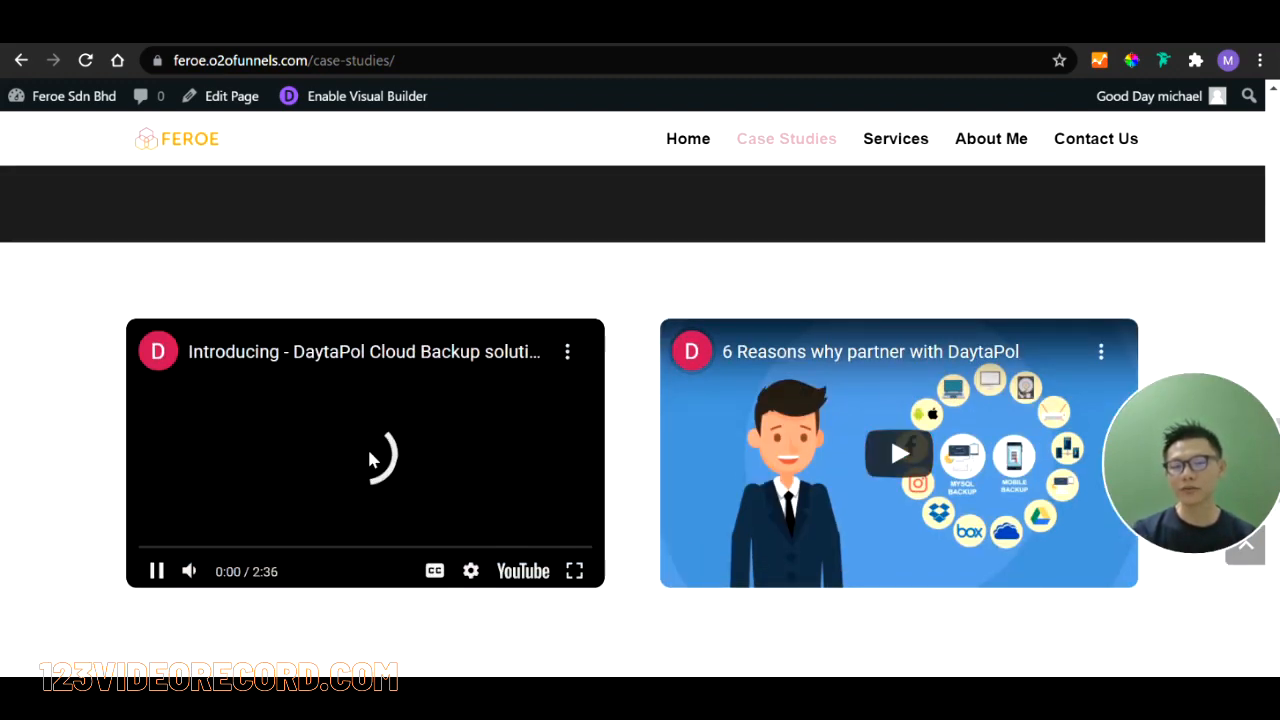
click(370, 458)
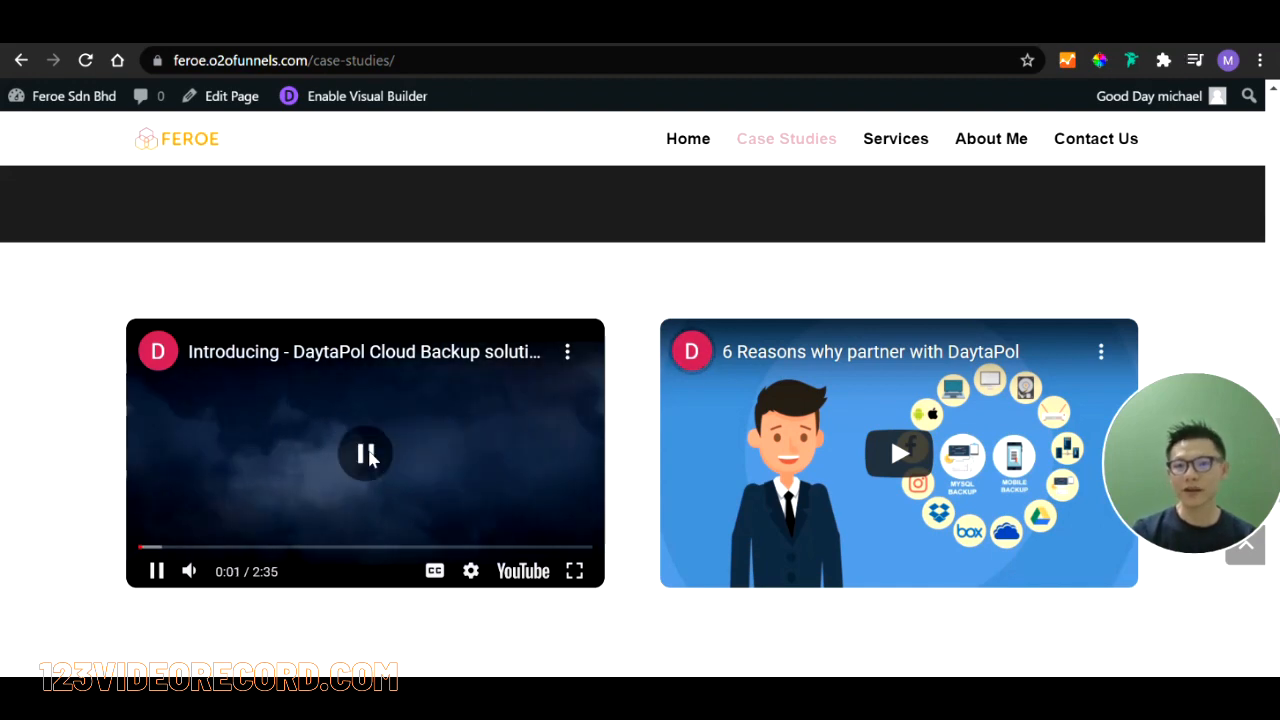
Step: Review the spacing between the video section and the testimonial on the live page, and return to the page's beginning
scroll(757, 462, down, 3)
scroll(757, 462, down, 9)
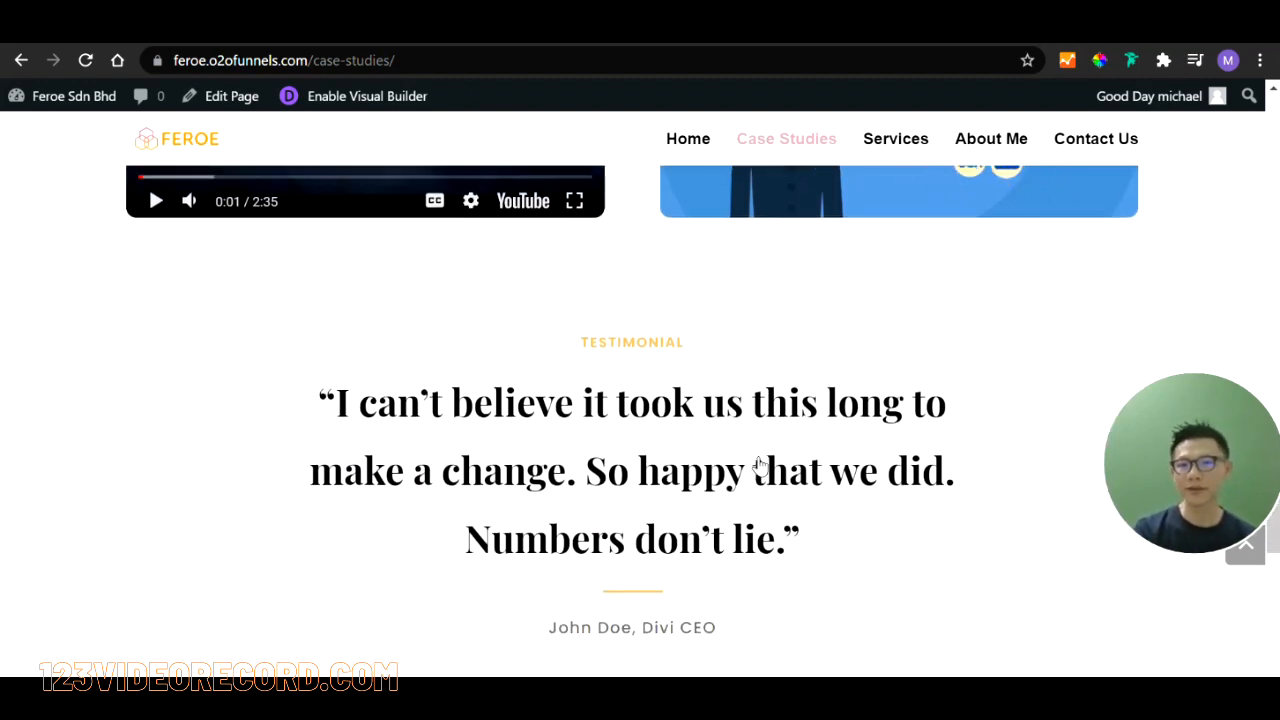
scroll(755, 463, up, 6)
scroll(757, 465, up, 15)
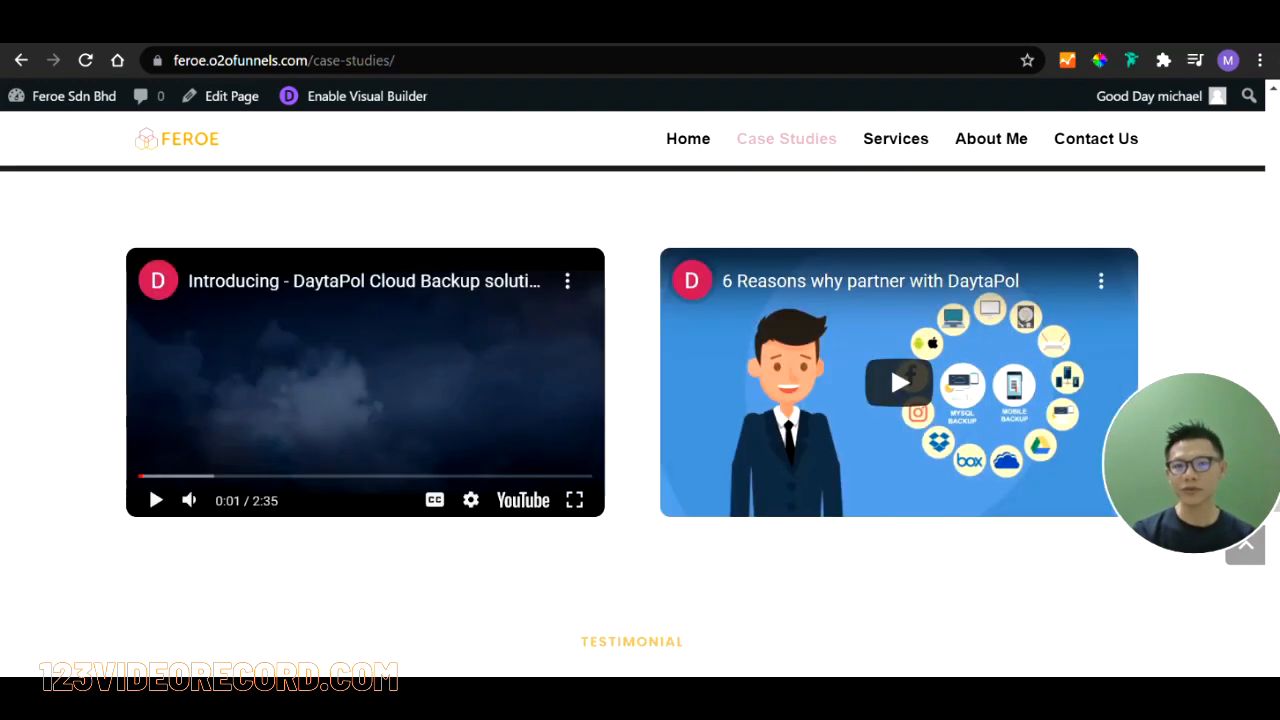
scroll(755, 464, up, 2)
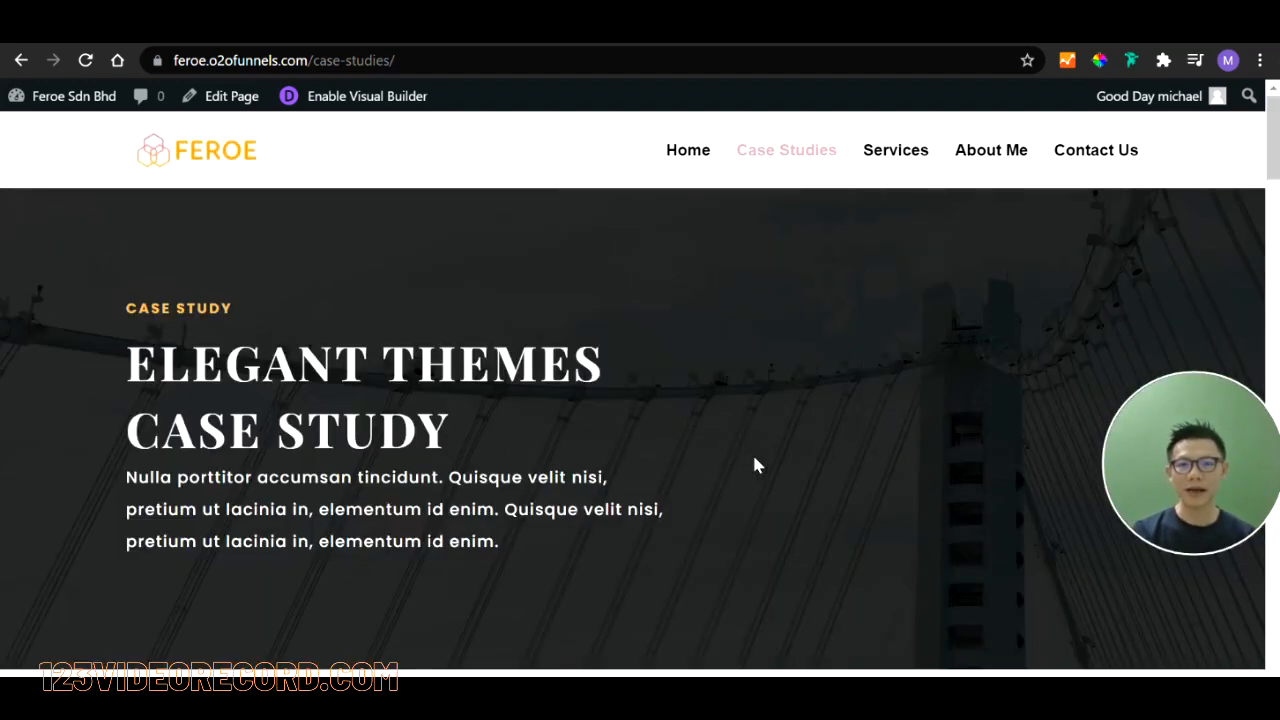